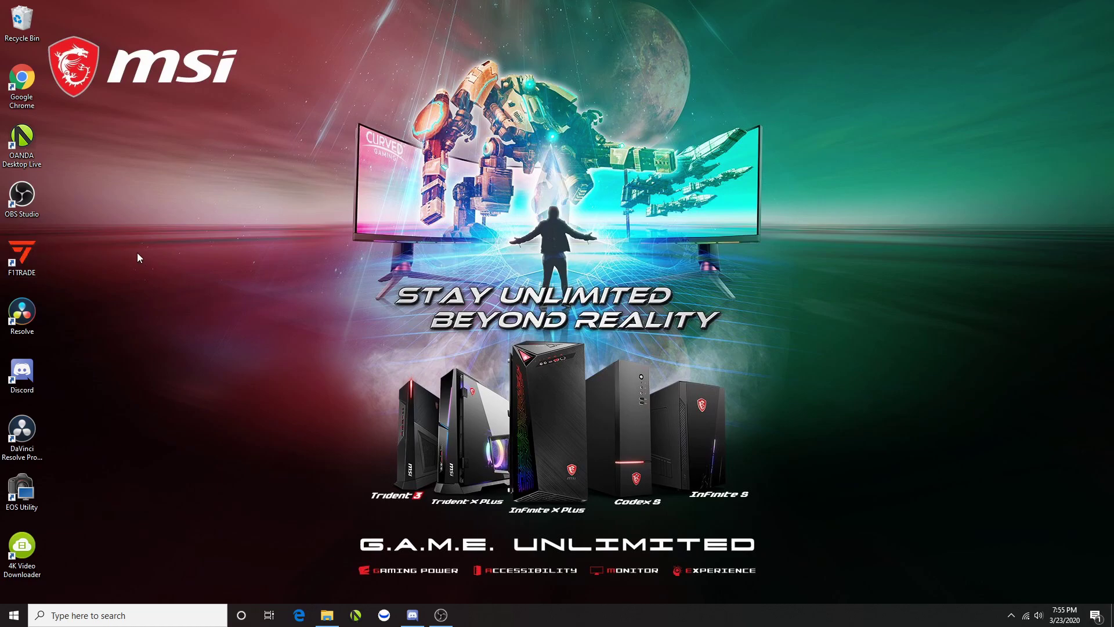
# Launch F1TRADE and open Positions as a compact strip in the bottom-right corner.
pyautogui.doubleClick(23, 260)
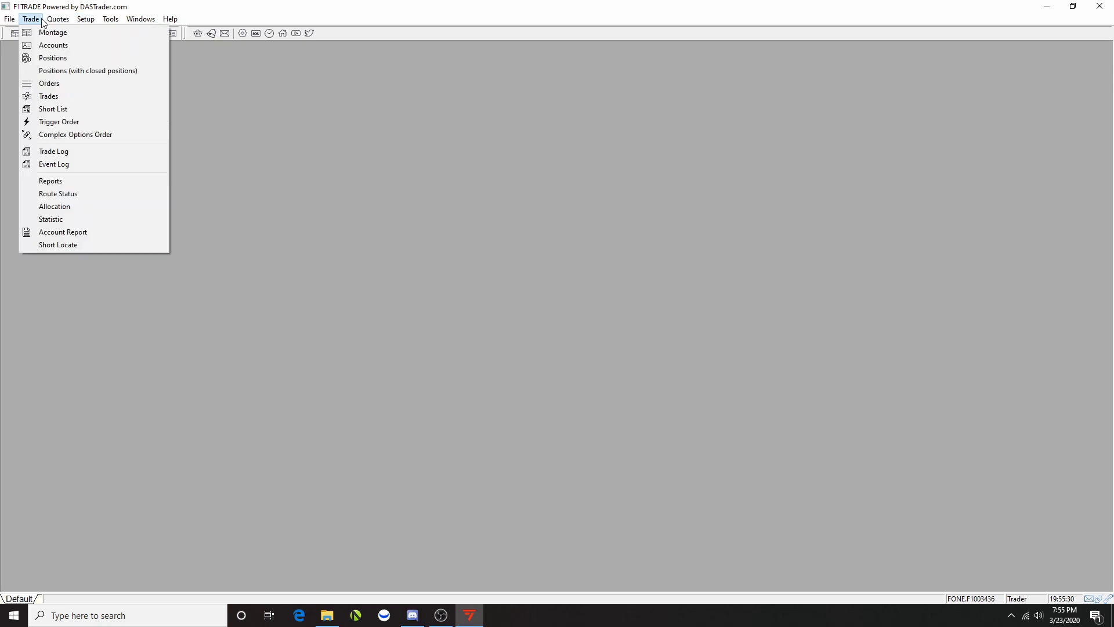
pyautogui.moveTo(47, 21)
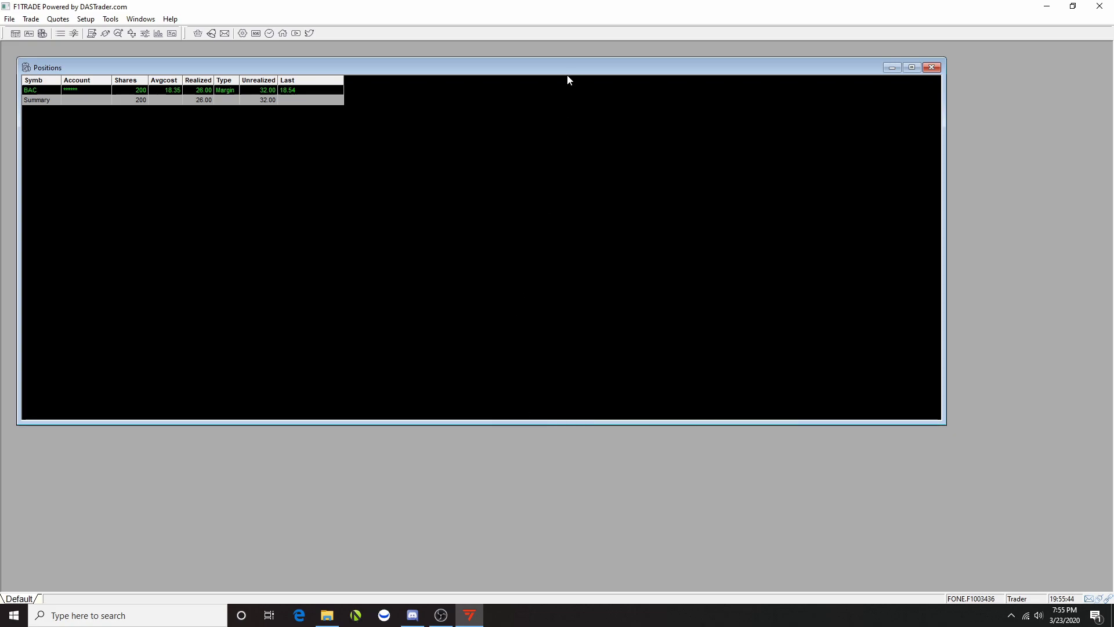
pyautogui.moveTo(503, 61); pyautogui.dragTo(526, 371)
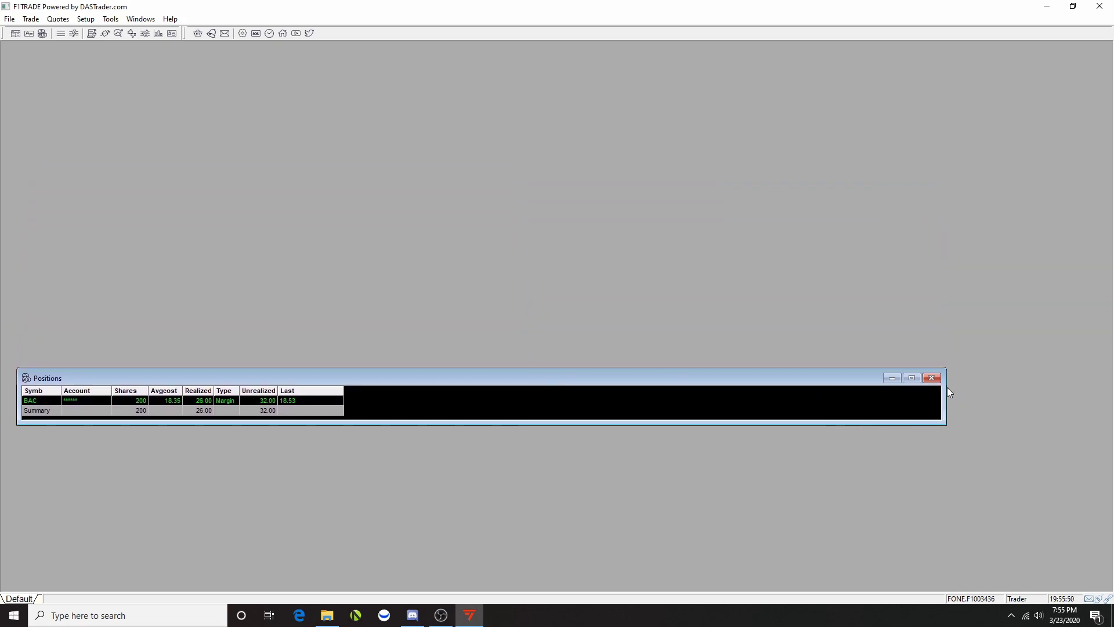
pyautogui.moveTo(936, 400); pyautogui.dragTo(351, 448)
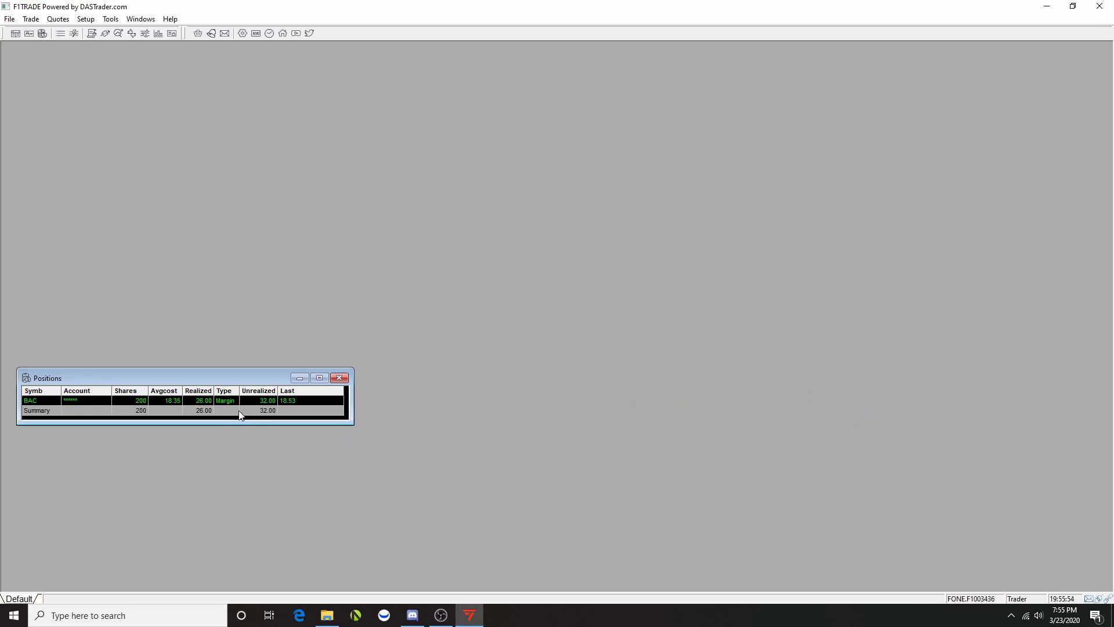
pyautogui.moveTo(208, 374); pyautogui.dragTo(974, 530)
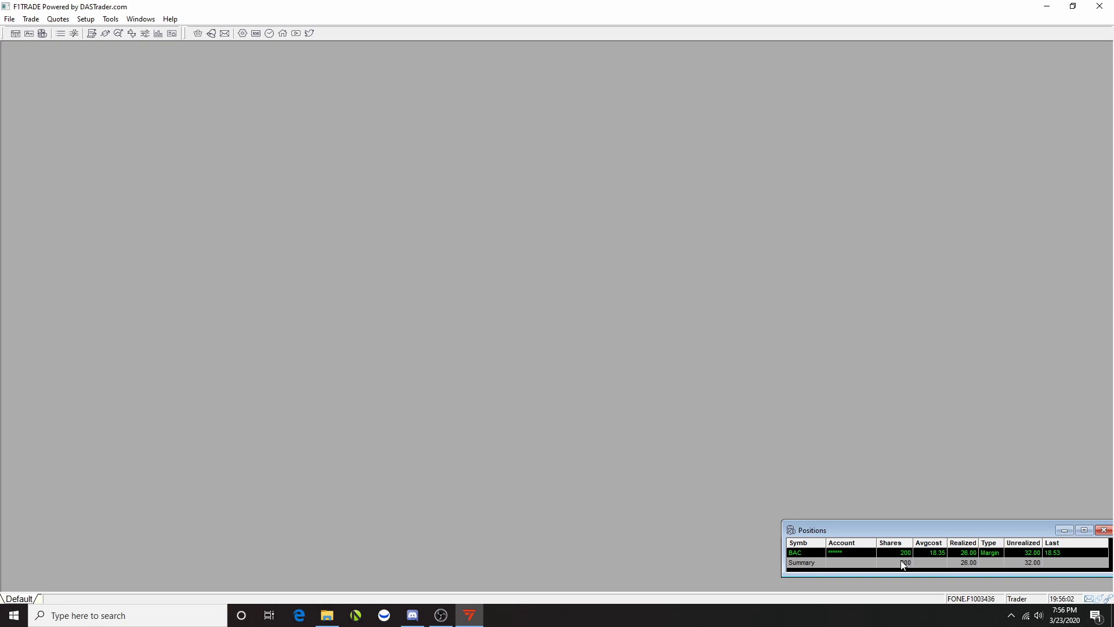
# Open the Account panel and shrink its height and width to fit its columns.
pyautogui.click(34, 20)
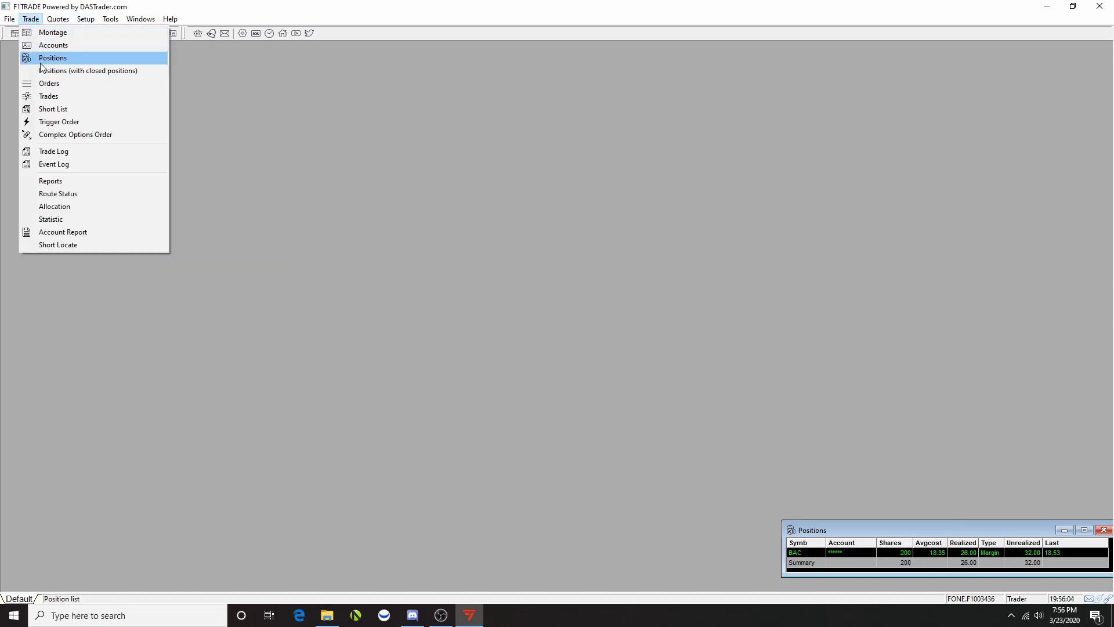
pyautogui.click(64, 45)
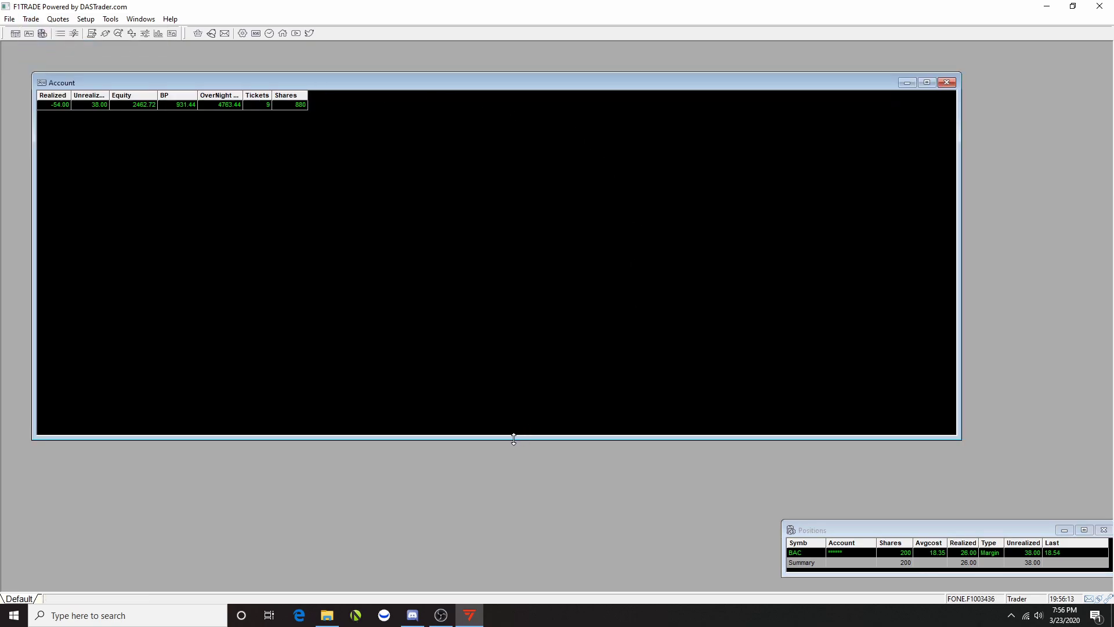
pyautogui.moveTo(513, 440); pyautogui.dragTo(445, 121)
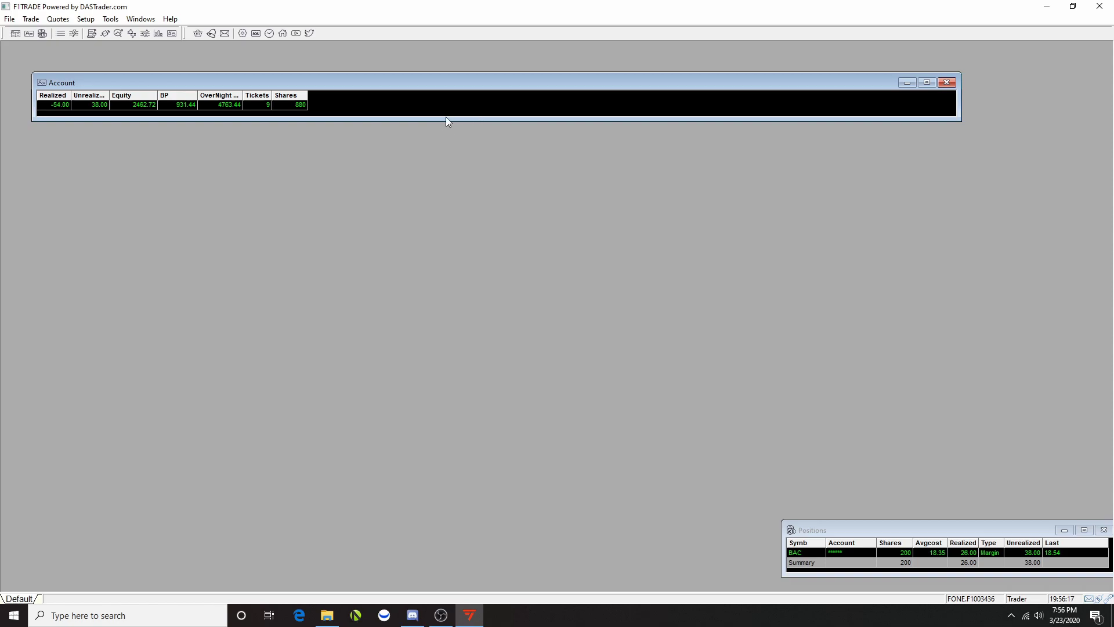
pyautogui.moveTo(449, 117); pyautogui.dragTo(448, 114)
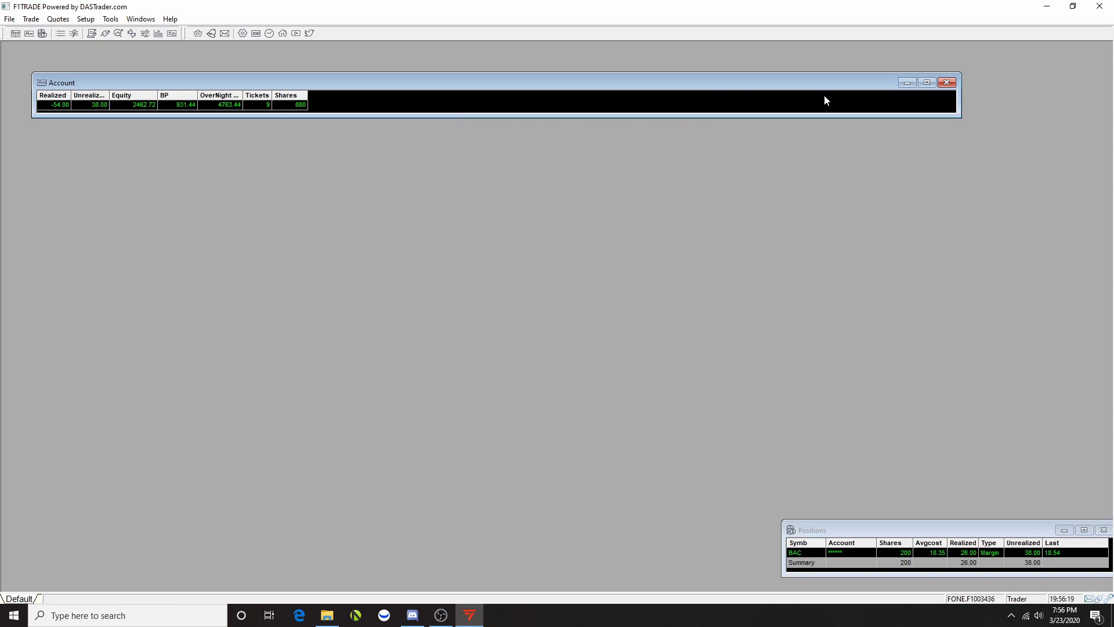
pyautogui.moveTo(959, 97); pyautogui.dragTo(313, 118)
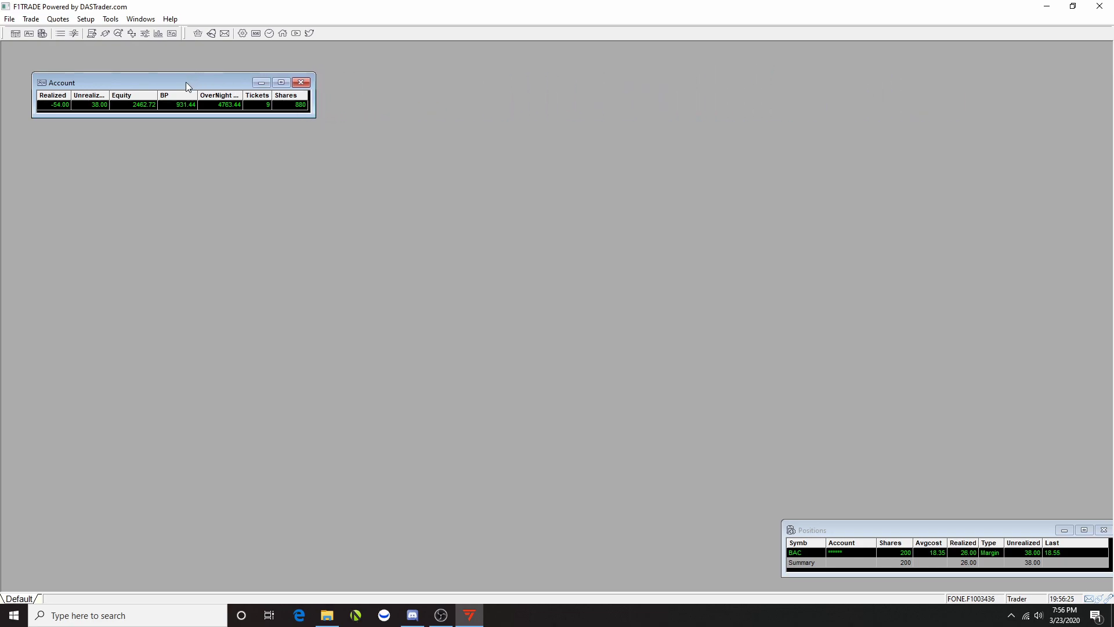
# Dock Account above Positions, stretched to the screen edge, with wider Shares and Tickets columns.
pyautogui.moveTo(186, 82); pyautogui.dragTo(934, 487)
pyautogui.moveTo(1065, 498); pyautogui.dragTo(1109, 499)
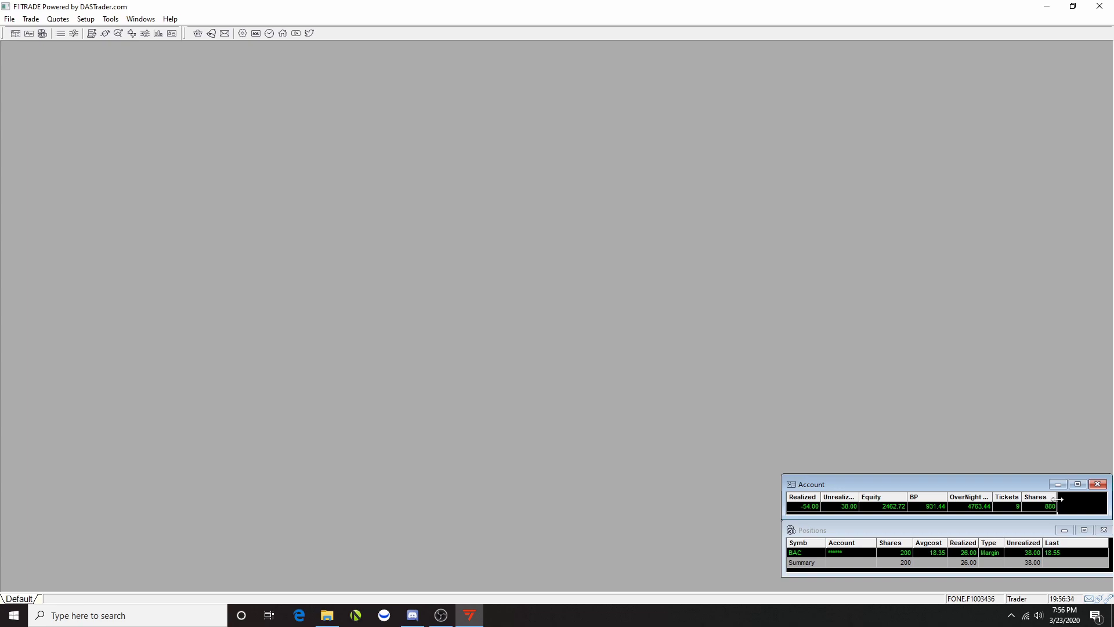
pyautogui.moveTo(1058, 499); pyautogui.dragTo(1104, 497)
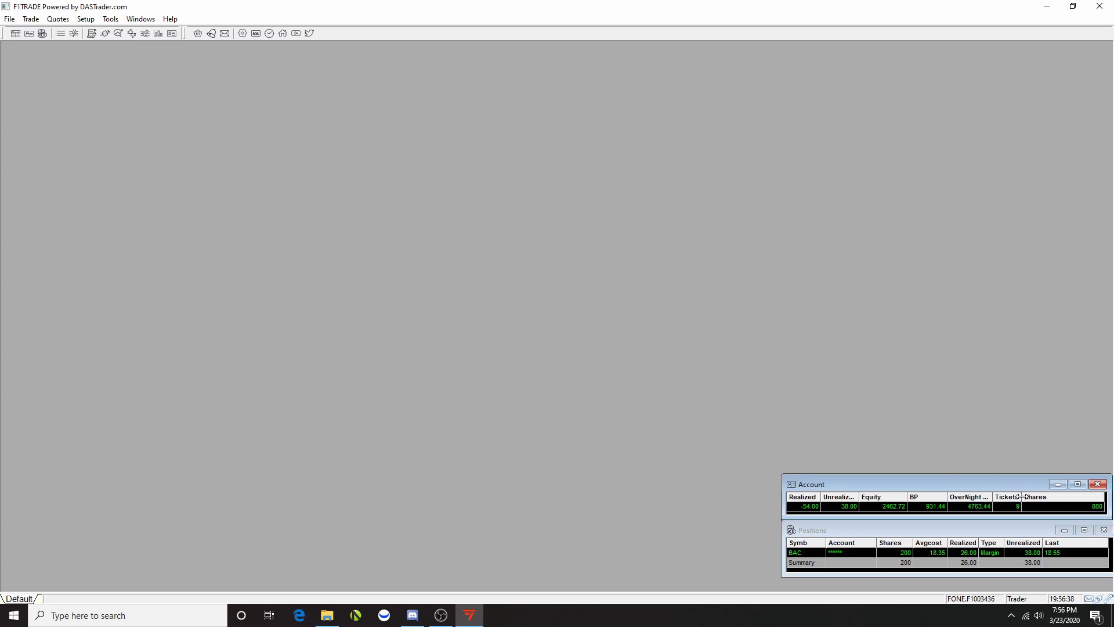
pyautogui.moveTo(1025, 497); pyautogui.dragTo(1050, 497)
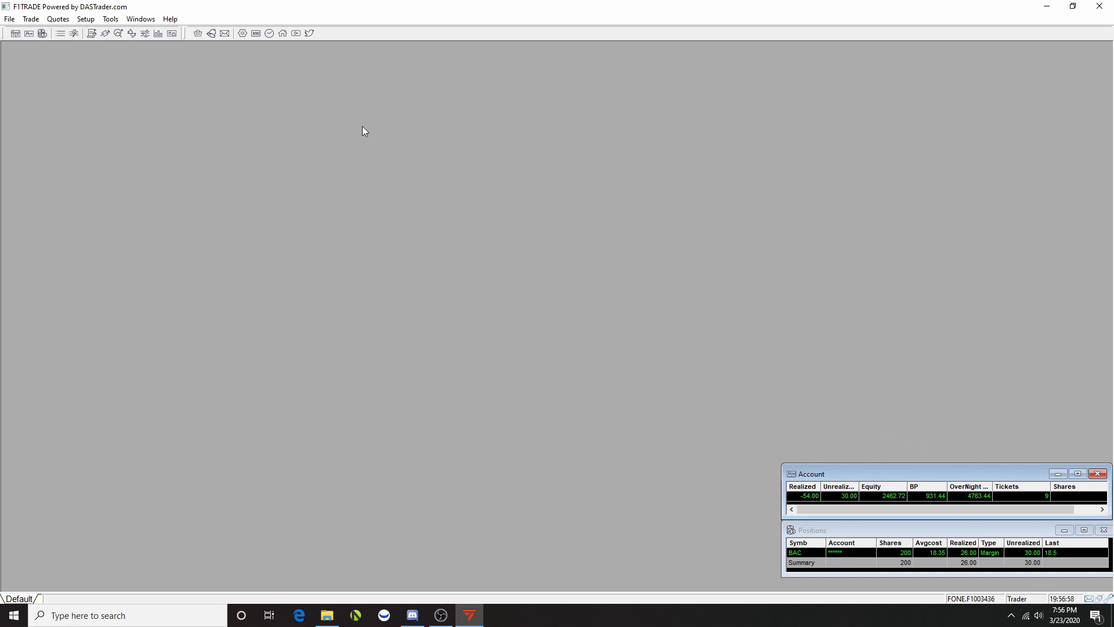
pyautogui.click(31, 19)
pyautogui.moveTo(52, 21)
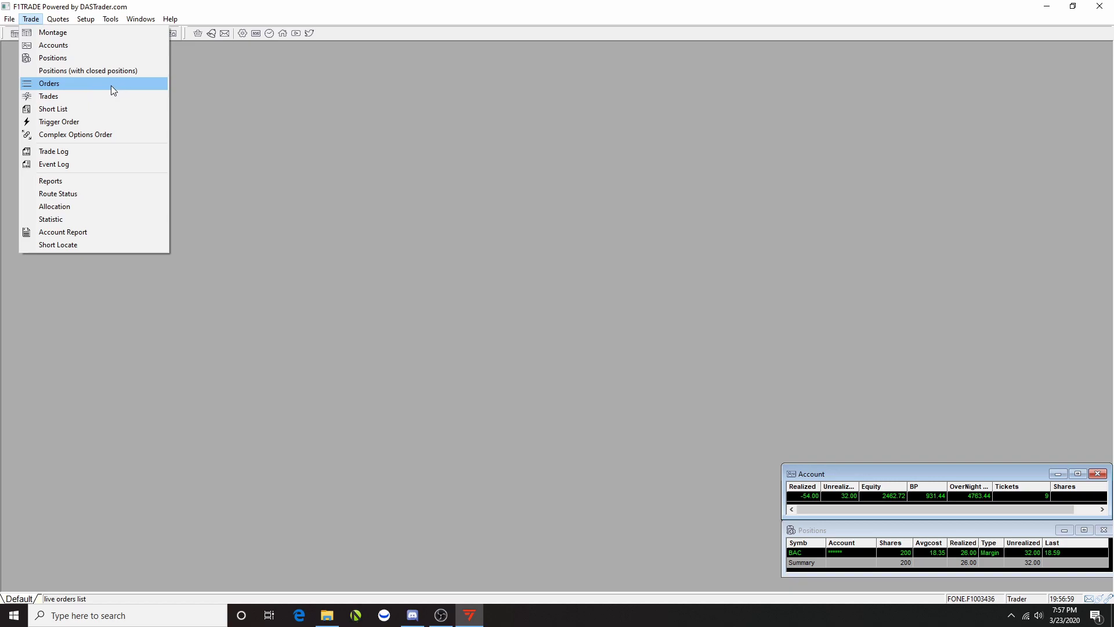
# Open the Orders panel, shrink it, and move it to the lower right.
pyautogui.click(72, 82)
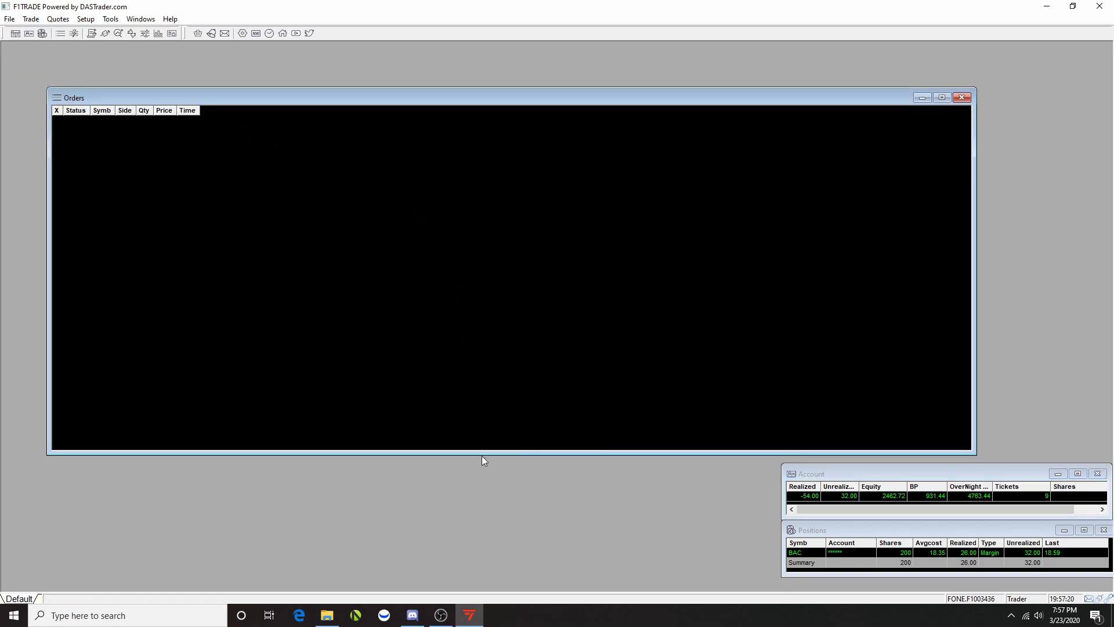
pyautogui.moveTo(484, 454); pyautogui.dragTo(533, 138)
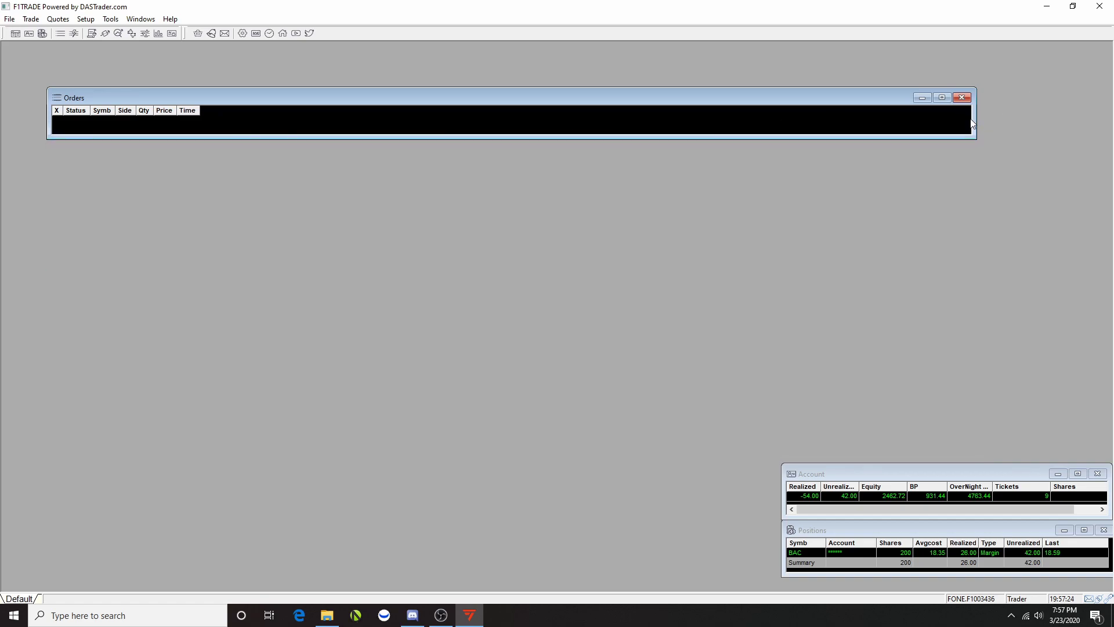
pyautogui.moveTo(974, 116); pyautogui.dragTo(340, 127)
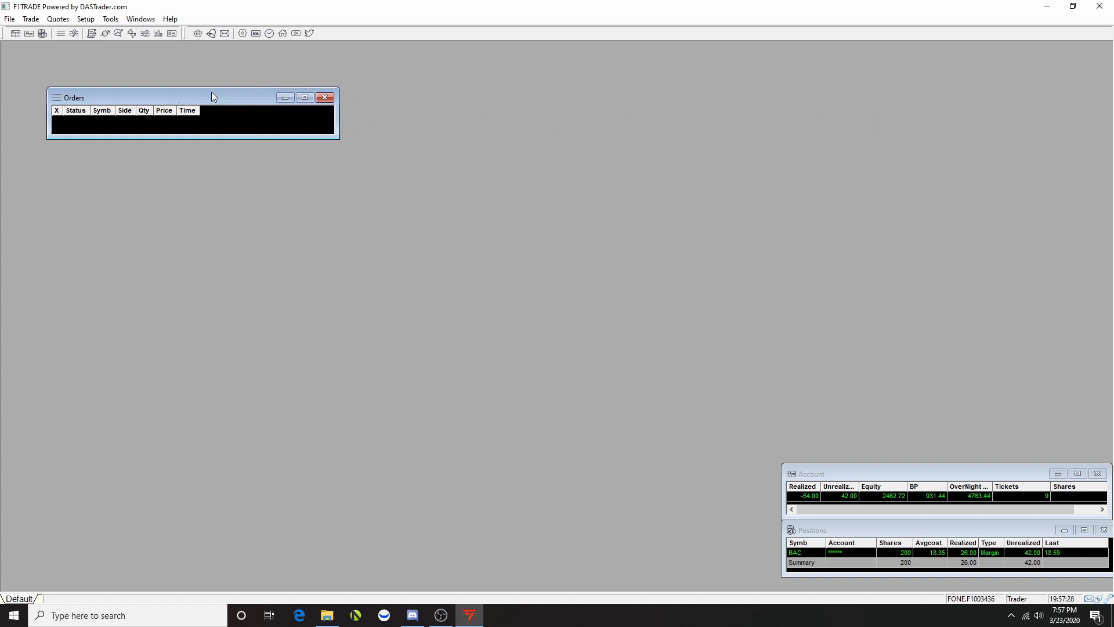
pyautogui.moveTo(212, 101); pyautogui.dragTo(949, 427)
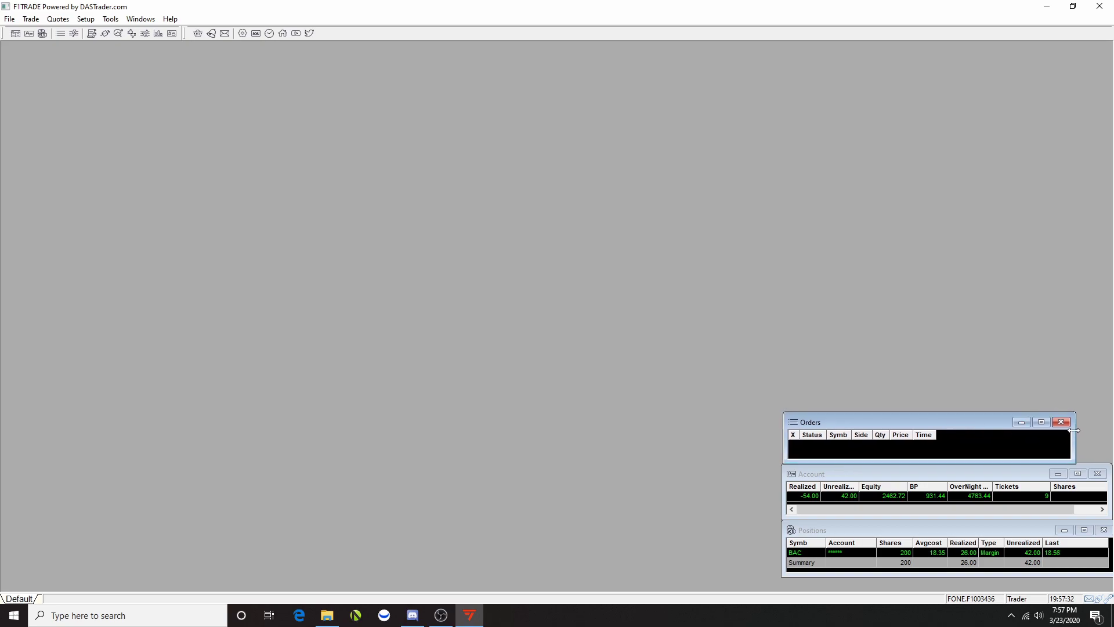
pyautogui.moveTo(1075, 442); pyautogui.dragTo(1103, 441)
# Stack the panels so Account sits above Orders, which sits above Positions.
pyautogui.moveTo(994, 424); pyautogui.dragTo(602, 449)
pyautogui.moveTo(930, 471); pyautogui.dragTo(925, 333)
pyautogui.moveTo(616, 446); pyautogui.dragTo(995, 483)
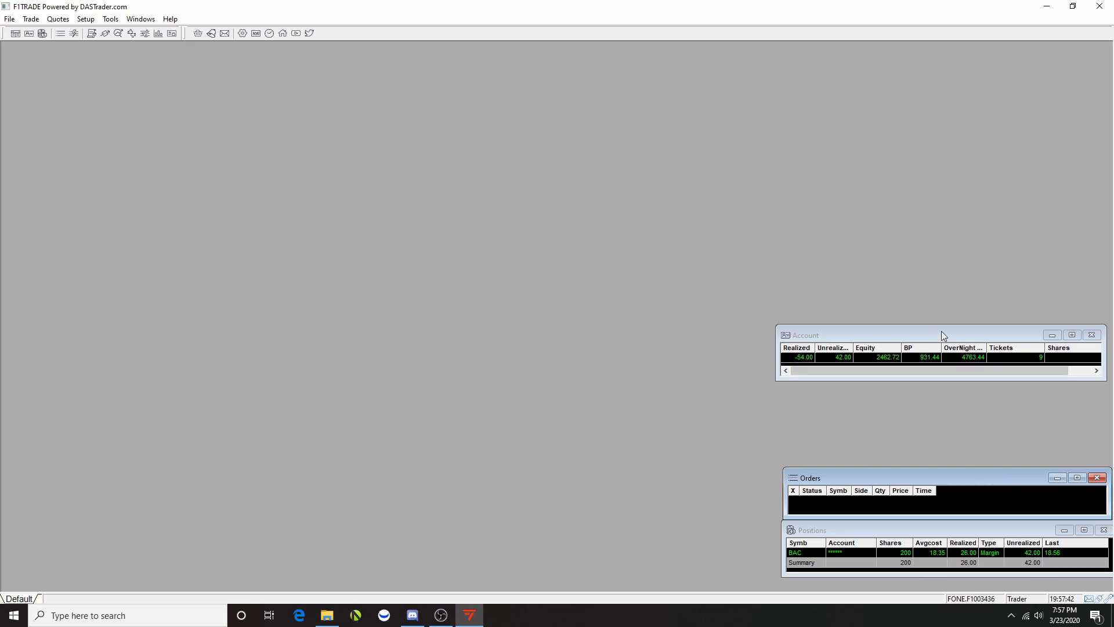
pyautogui.moveTo(941, 335); pyautogui.dragTo(949, 416)
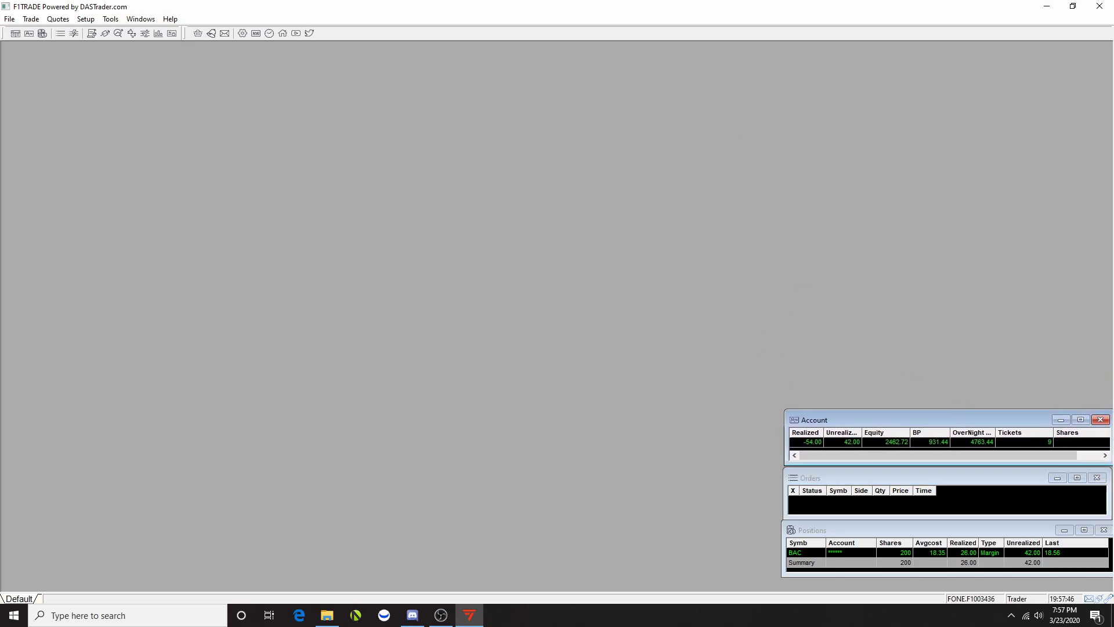
pyautogui.click(69, 19)
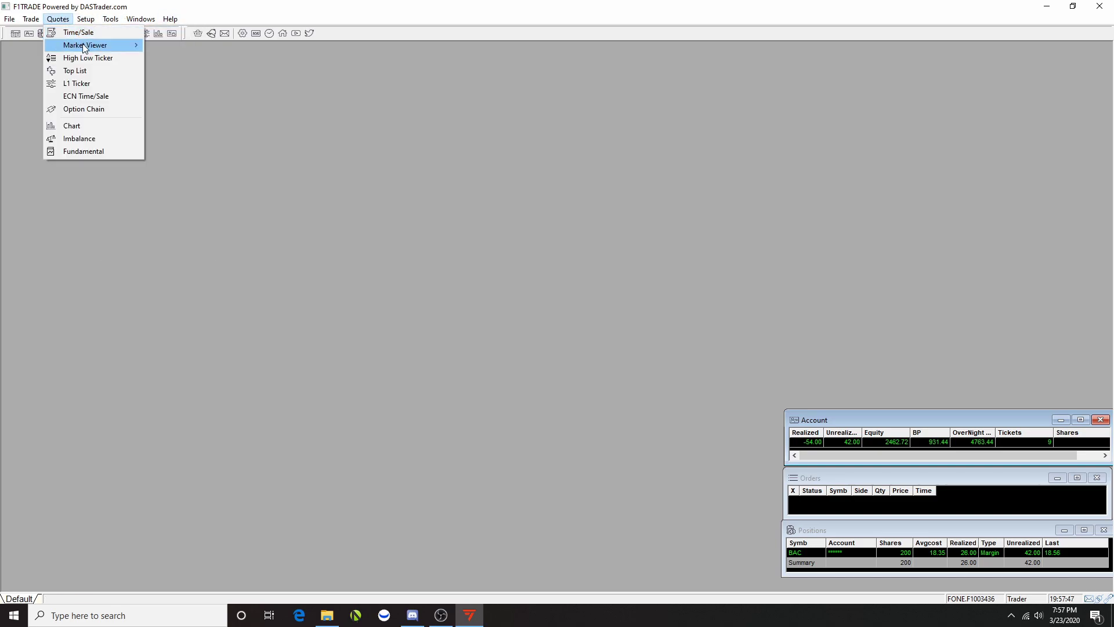
# Open Market Viewer 2 and close the empty viewer window.
pyautogui.moveTo(92, 47)
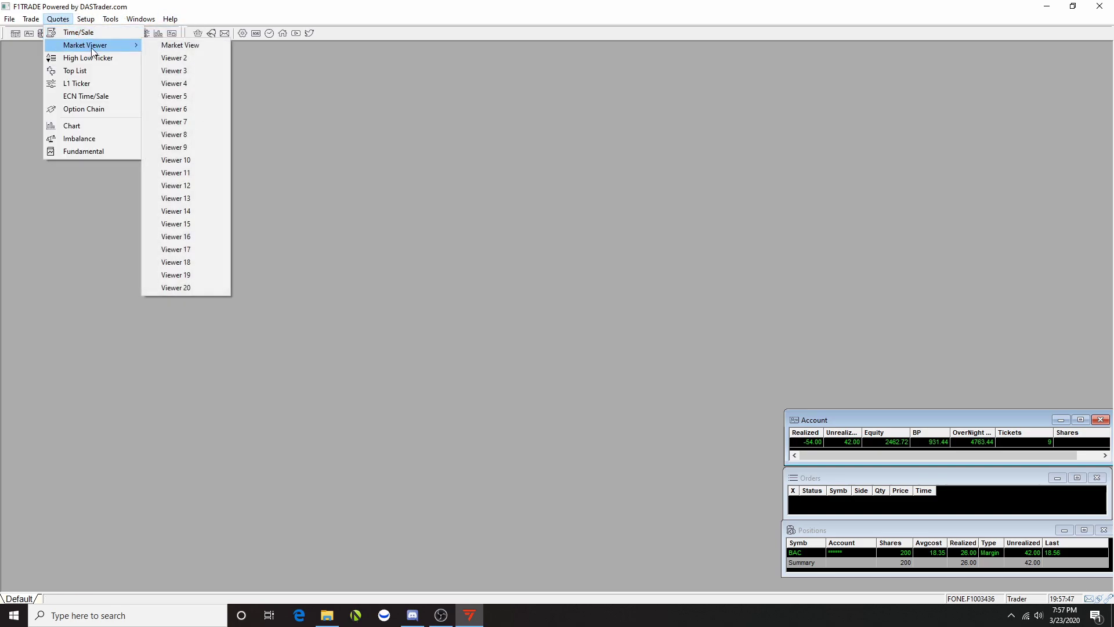
pyautogui.click(187, 58)
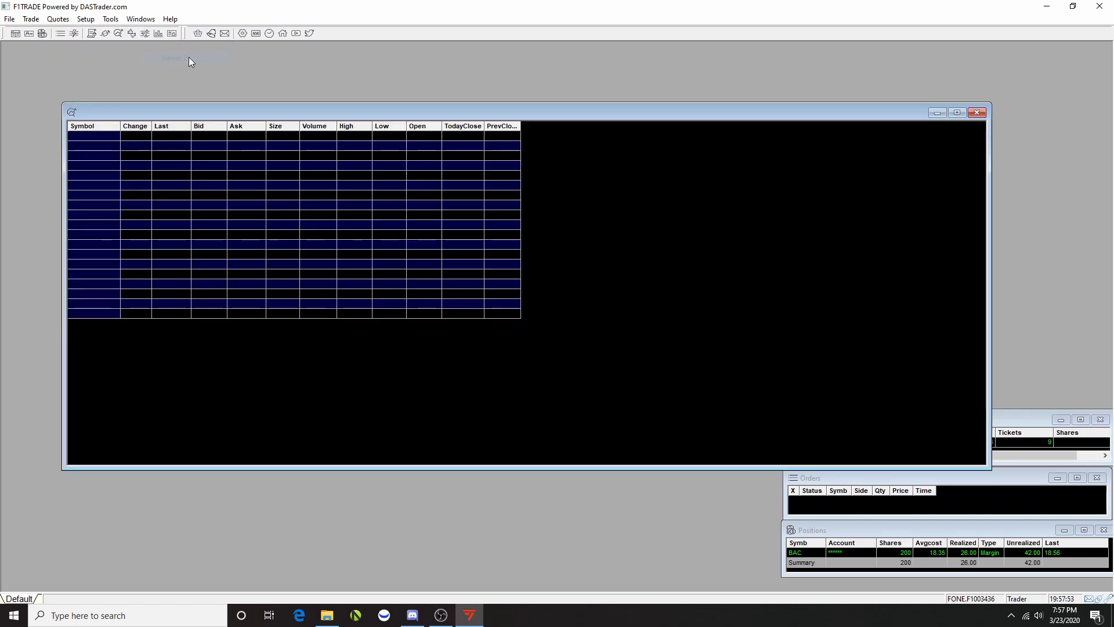
pyautogui.click(977, 112)
# Open the Market View watchlist, shorten and narrow it, and park it top-right.
pyautogui.click(58, 19)
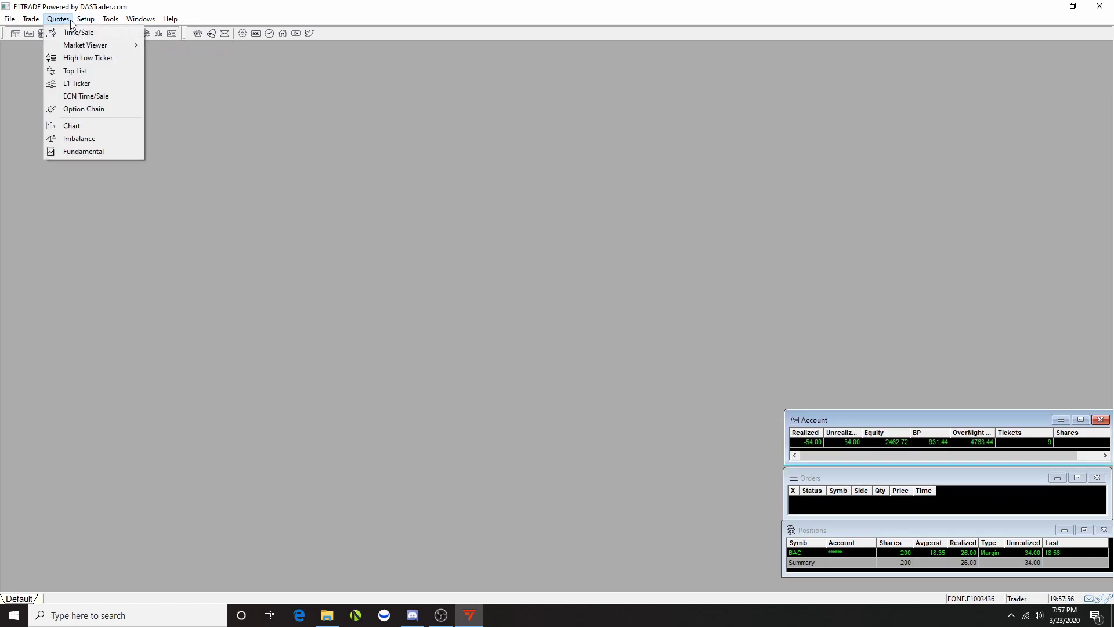
pyautogui.moveTo(85, 19)
pyautogui.click(187, 45)
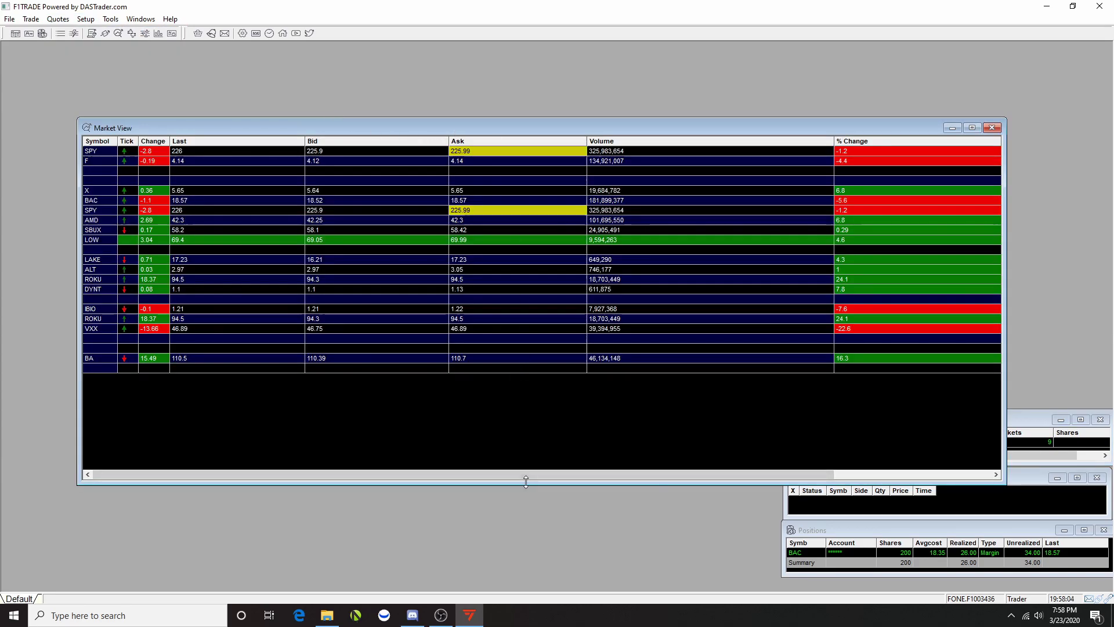
pyautogui.moveTo(525, 484); pyautogui.dragTo(523, 389)
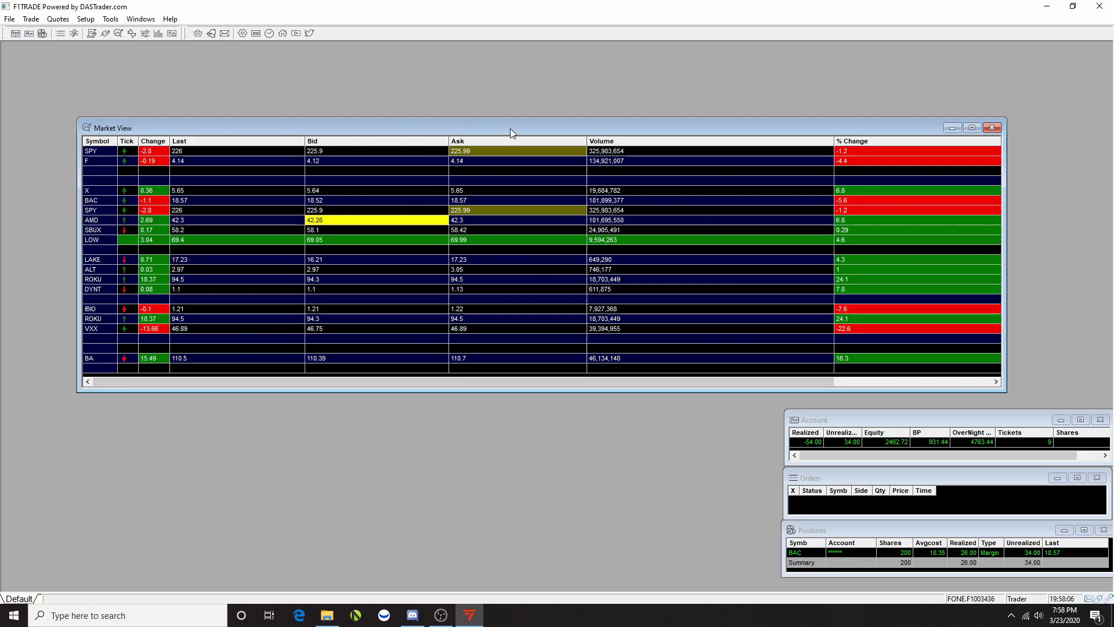
pyautogui.moveTo(597, 126); pyautogui.dragTo(683, 49)
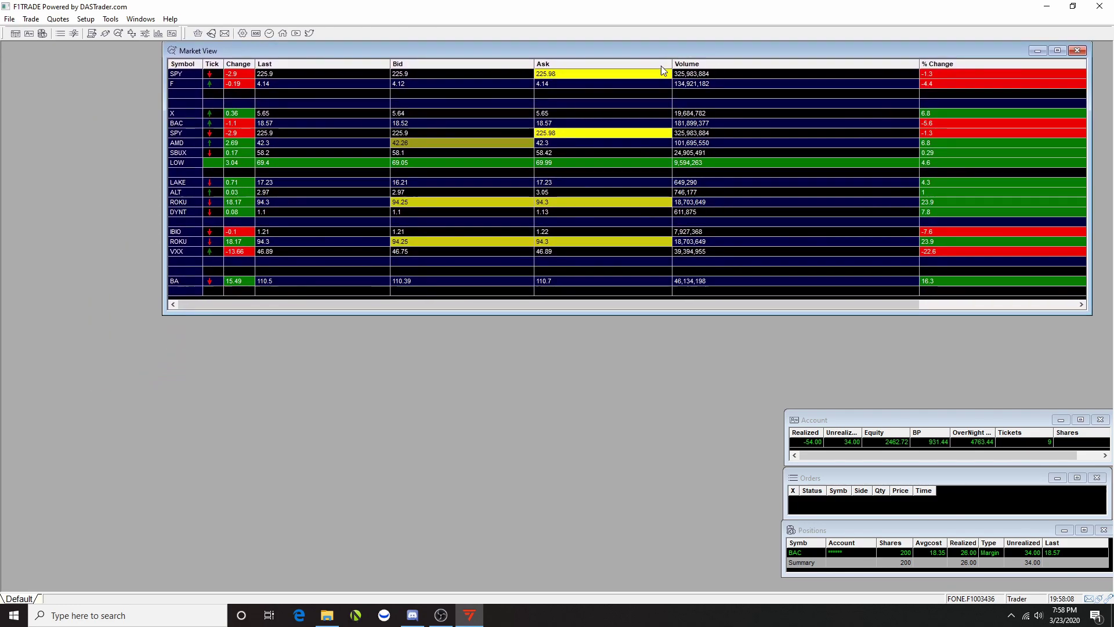
pyautogui.moveTo(163, 137); pyautogui.dragTo(730, 116)
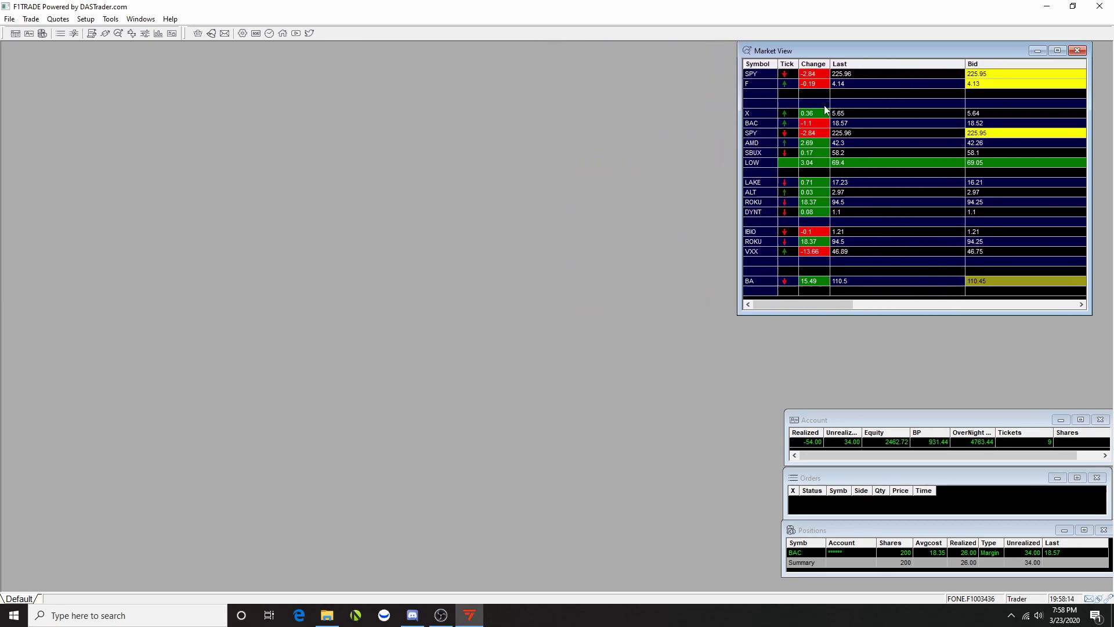
pyautogui.moveTo(1092, 121); pyautogui.dragTo(1109, 120)
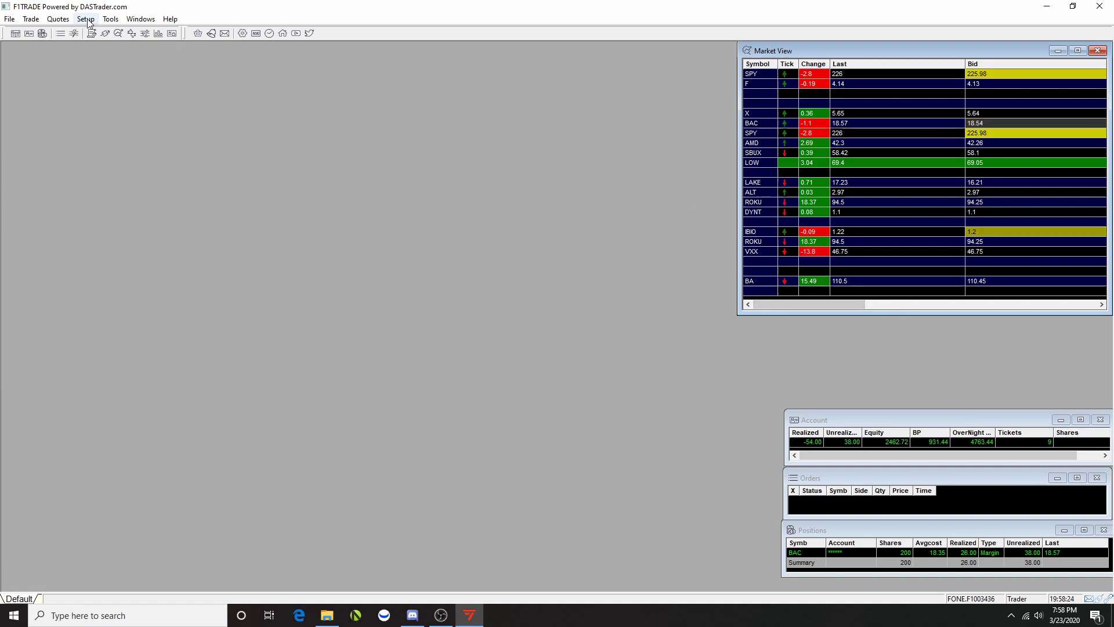
# Open a Time & Sale window and widen it to the screen's left edge.
pyautogui.click(57, 21)
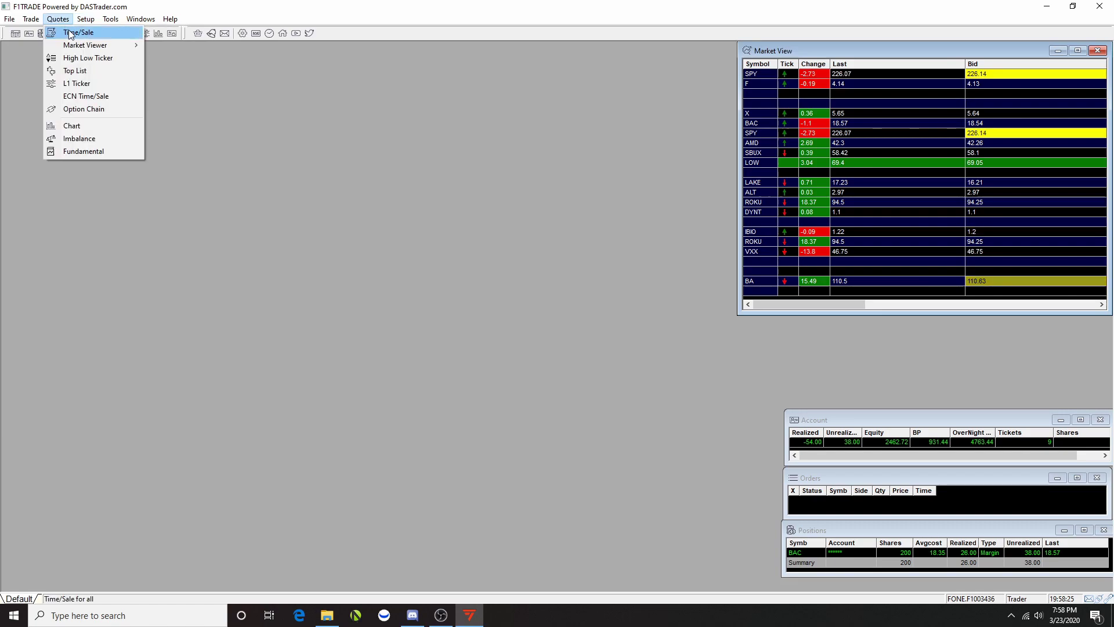
pyautogui.click(70, 34)
pyautogui.moveTo(138, 142); pyautogui.dragTo(419, 402)
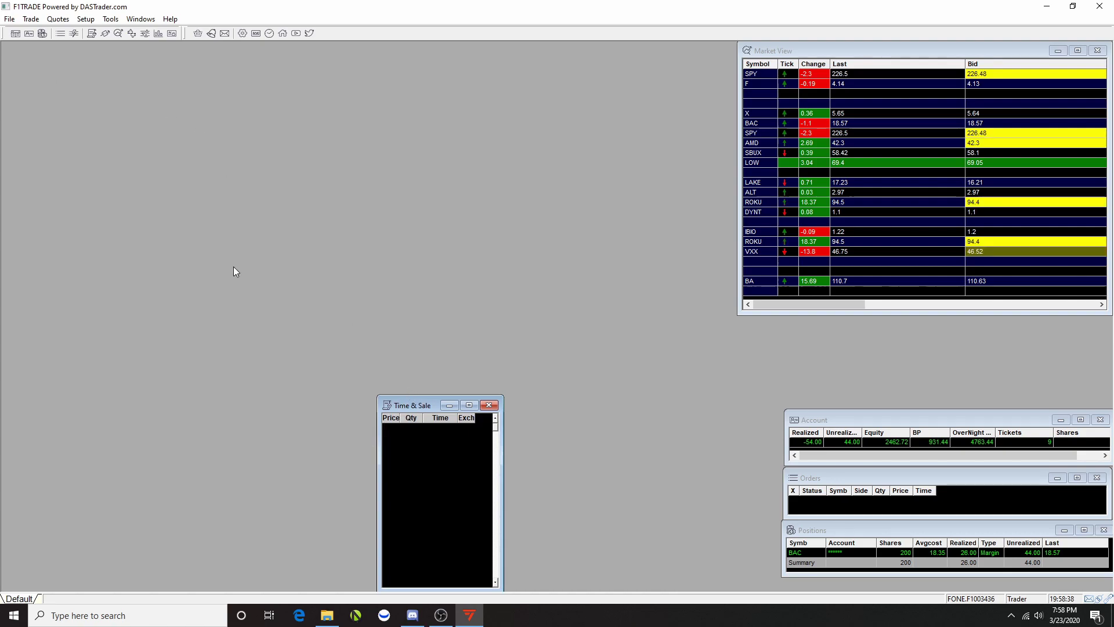
pyautogui.moveTo(378, 464); pyautogui.dragTo(4, 455)
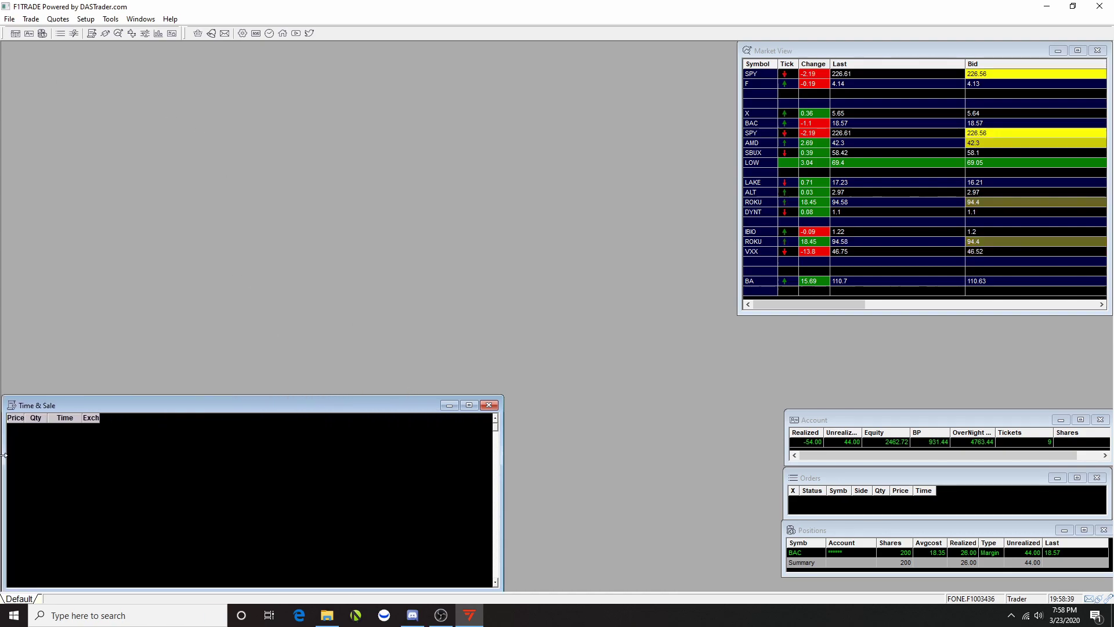
pyautogui.click(86, 21)
pyautogui.moveTo(65, 23)
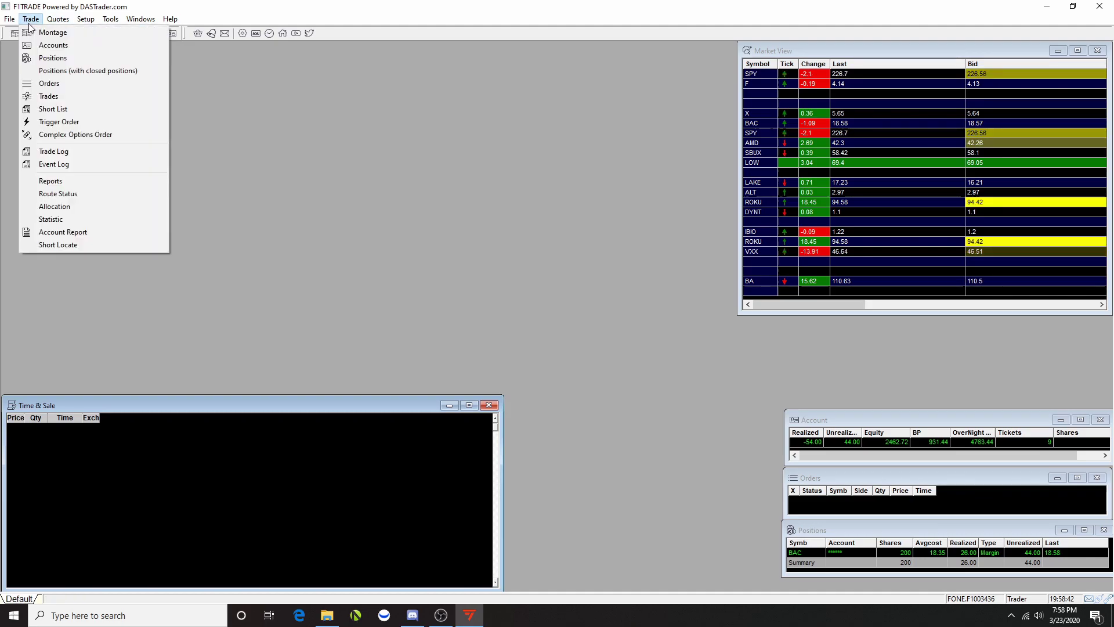
# Add a Montage window beside Time & Sale and widen it.
pyautogui.click(46, 33)
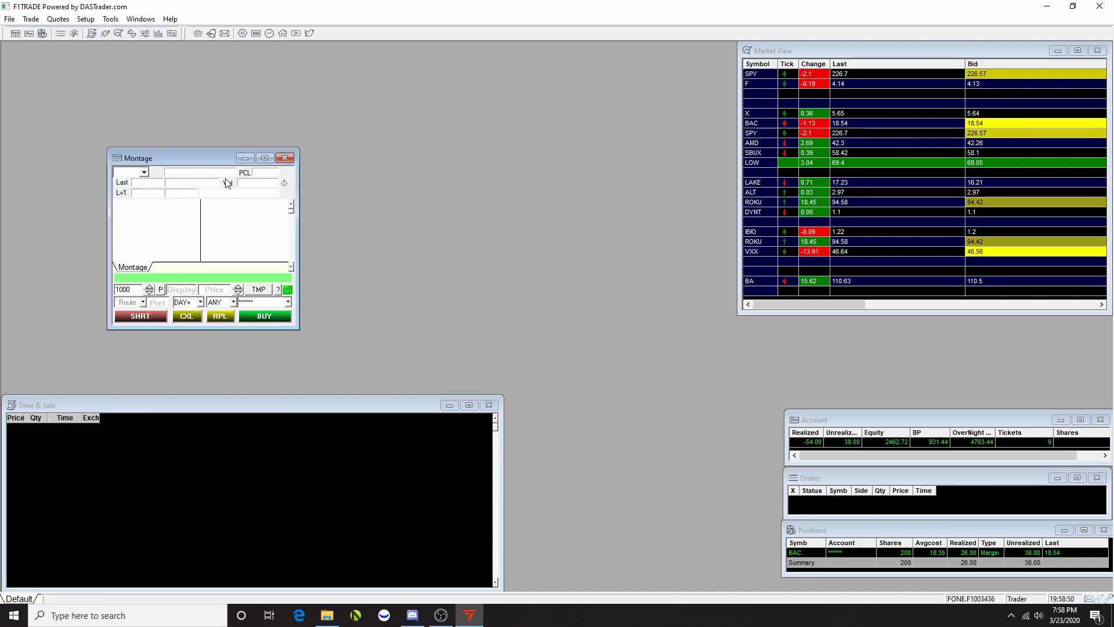
pyautogui.moveTo(213, 159); pyautogui.dragTo(585, 398)
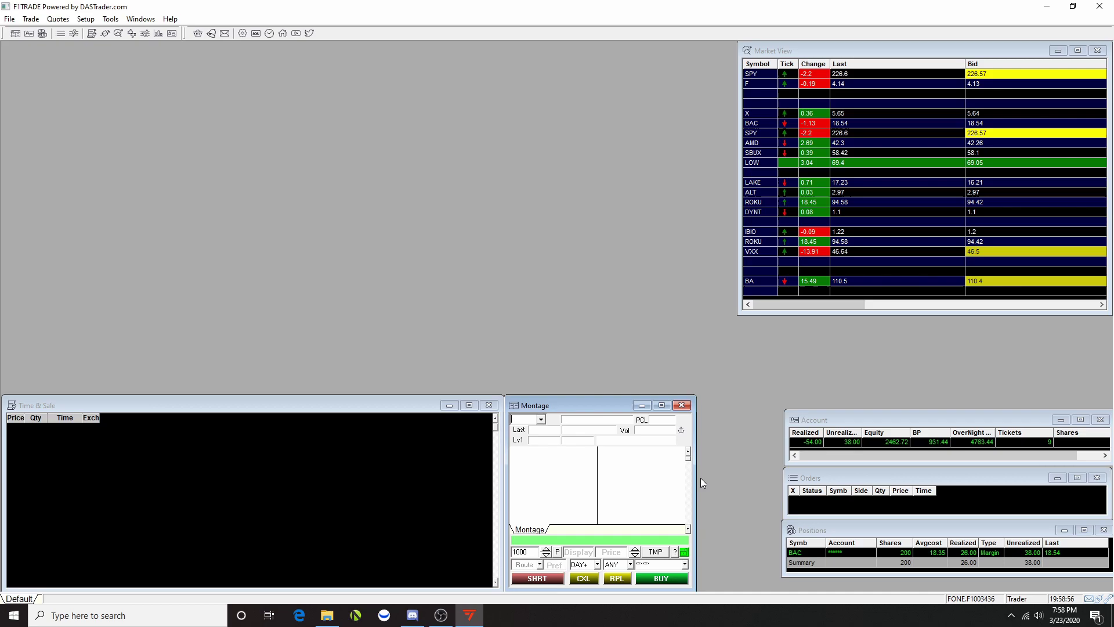
pyautogui.moveTo(696, 479); pyautogui.dragTo(780, 478)
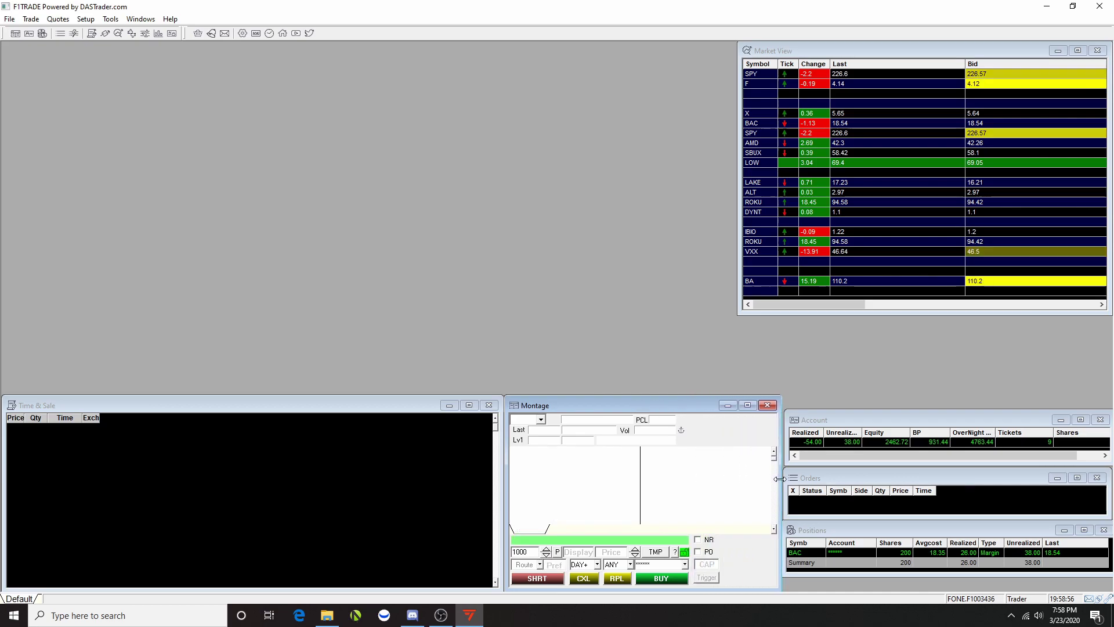
# Switch the Montage to the Basic style and make the Account panel taller.
pyautogui.rightClick(656, 537)
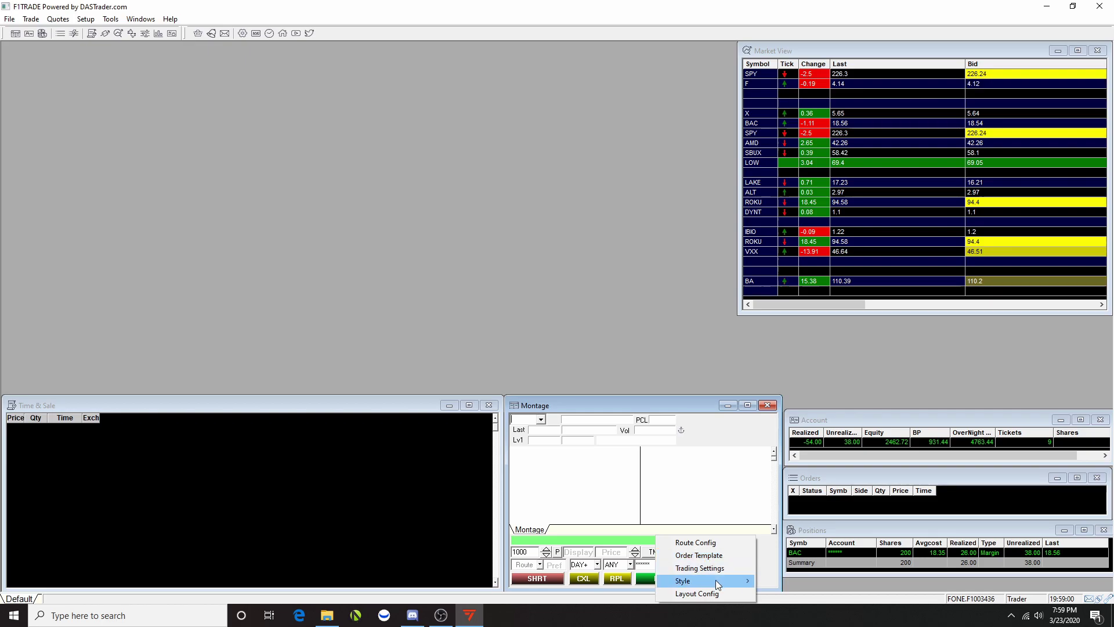
pyautogui.moveTo(716, 580)
pyautogui.click(781, 505)
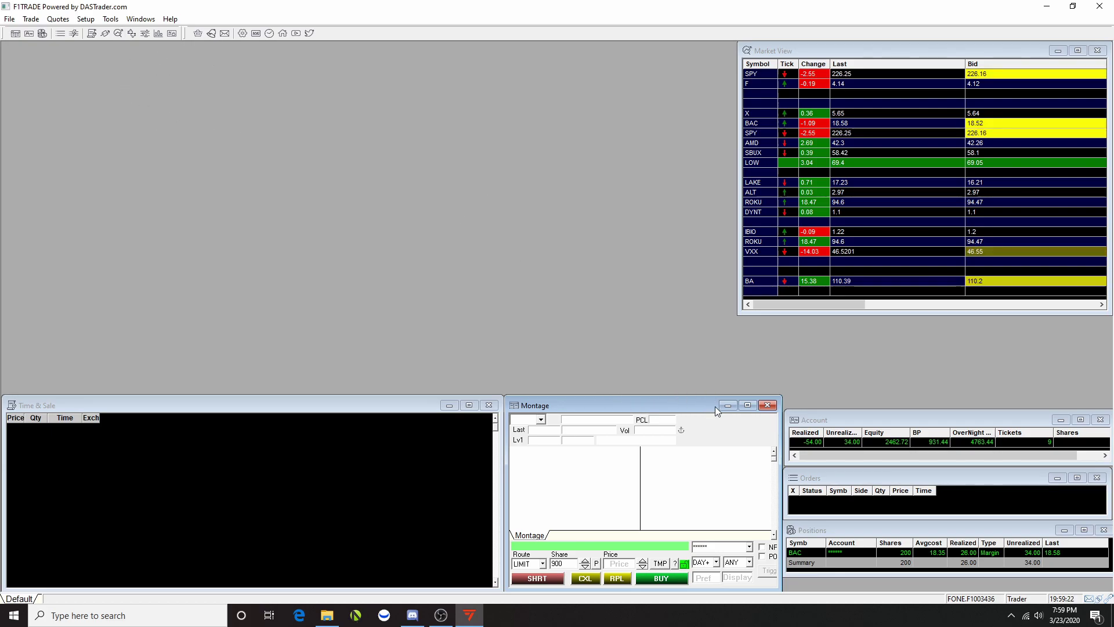
pyautogui.moveTo(871, 410); pyautogui.dragTo(877, 396)
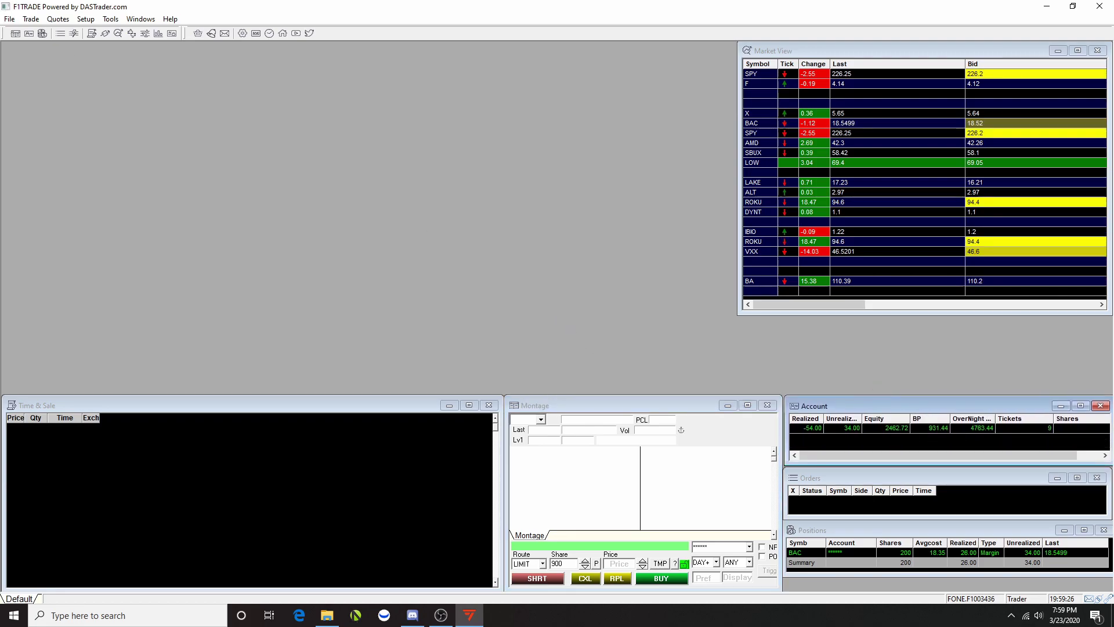
pyautogui.click(67, 20)
pyautogui.moveTo(88, 24)
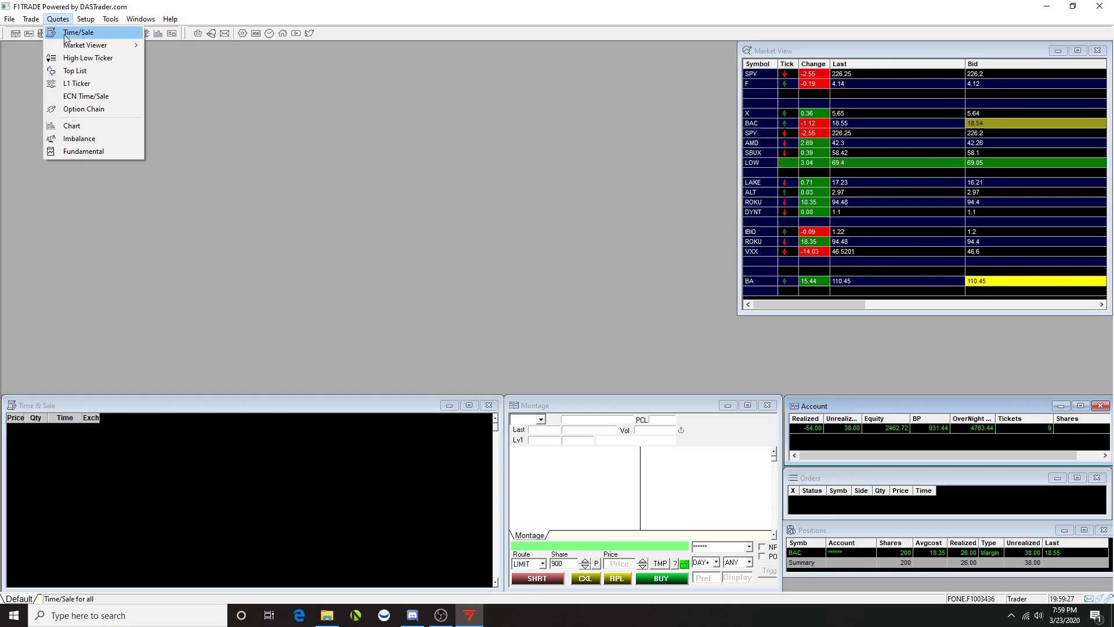
# Open a chart window, narrow it, and move it to the top beside Market View.
pyautogui.click(72, 126)
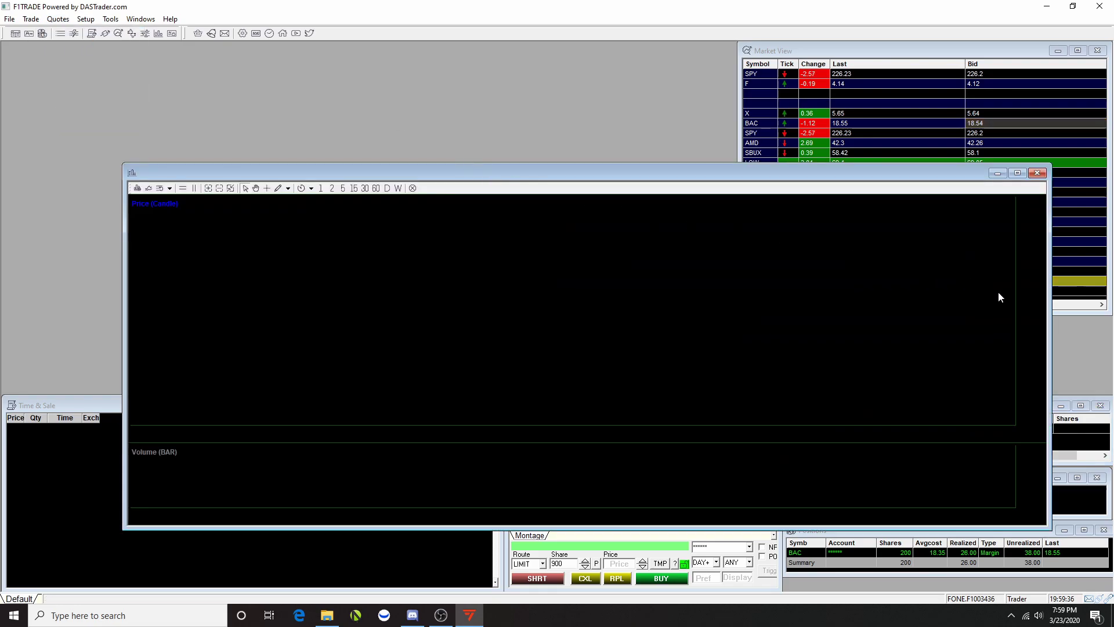
pyautogui.moveTo(1049, 292); pyautogui.dragTo(665, 291)
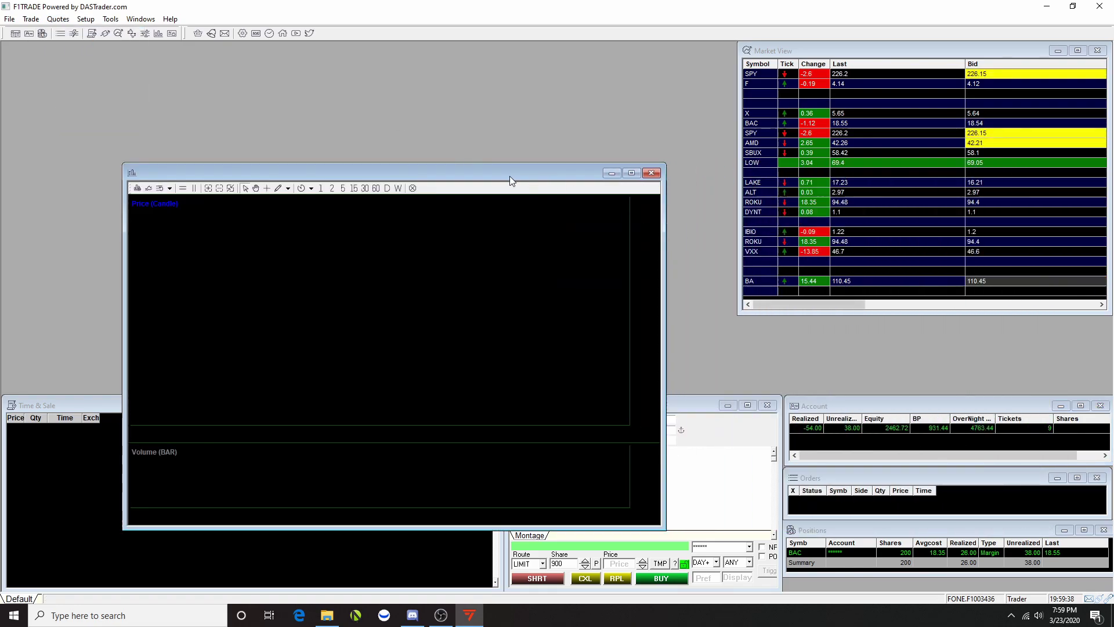
pyautogui.moveTo(509, 176); pyautogui.dragTo(588, 52)
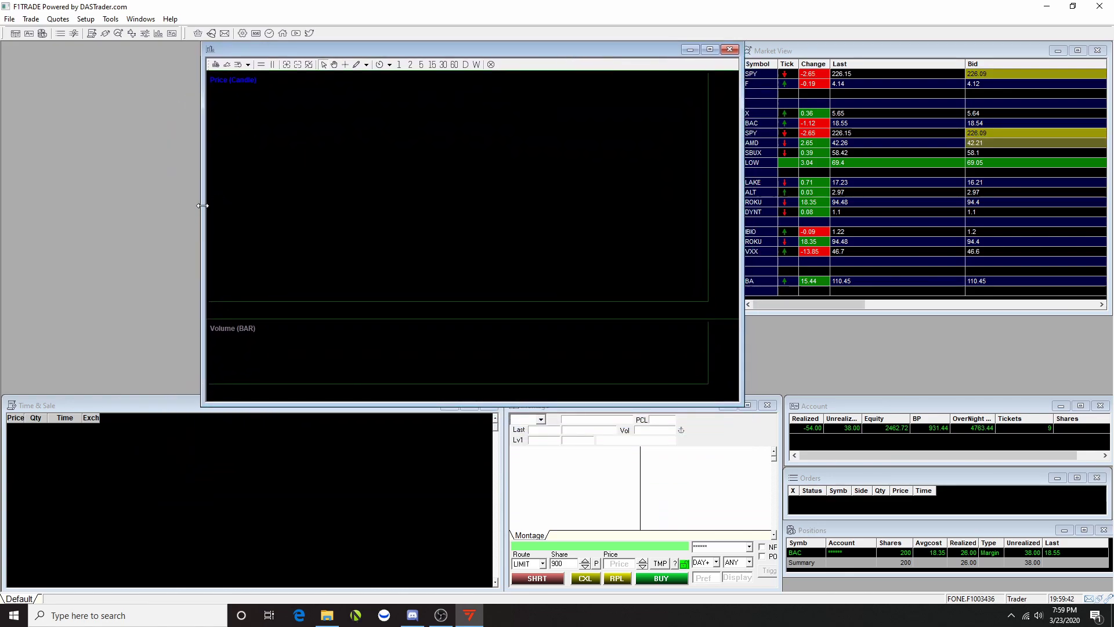
pyautogui.moveTo(203, 210); pyautogui.dragTo(390, 170)
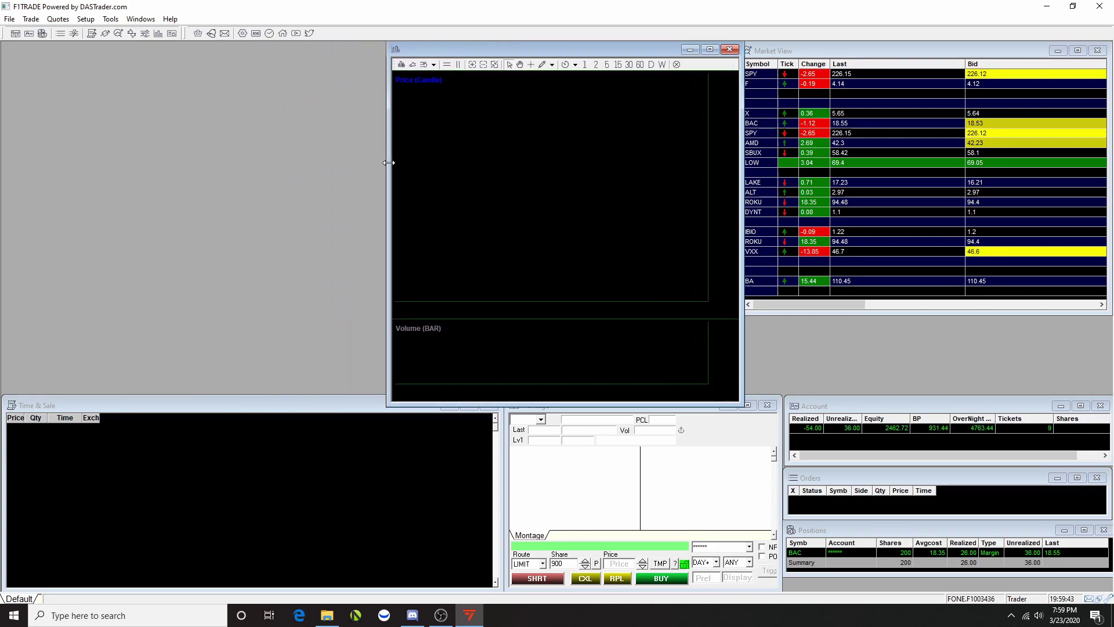
# Open a second chart and place it top-left beside the first.
pyautogui.click(49, 22)
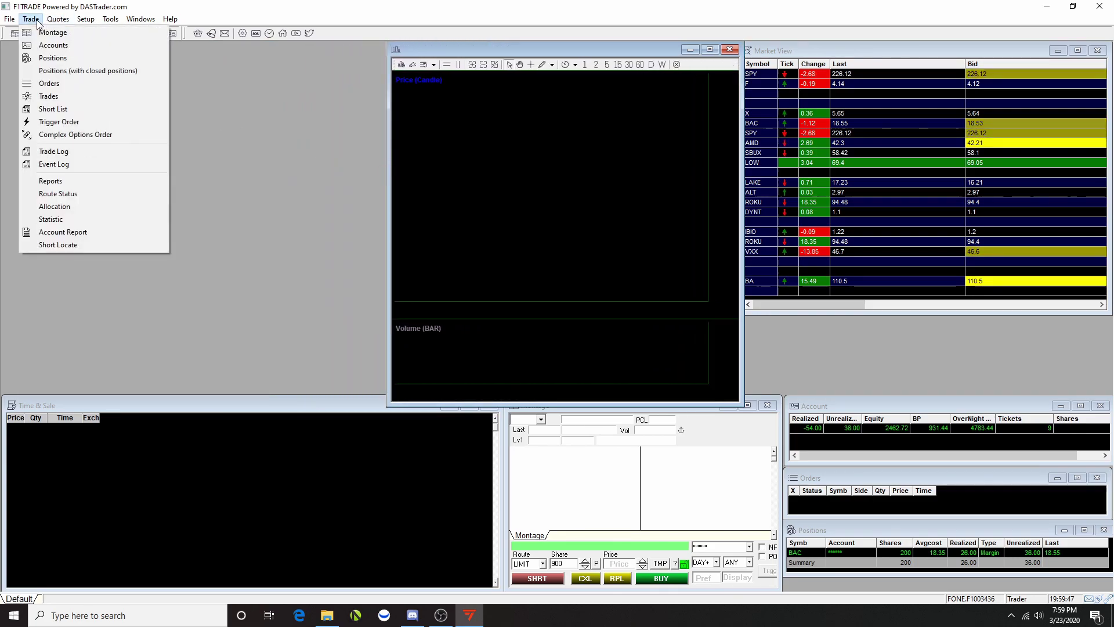
pyautogui.click(72, 126)
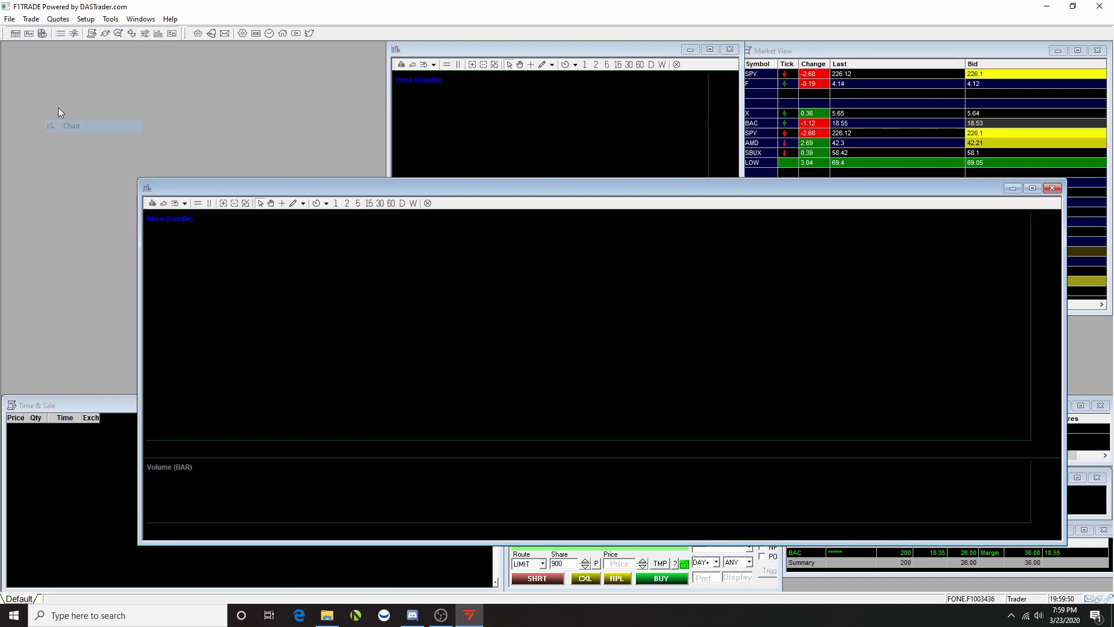
pyautogui.moveTo(1070, 318); pyautogui.dragTo(514, 267)
pyautogui.moveTo(360, 190); pyautogui.dragTo(221, 46)
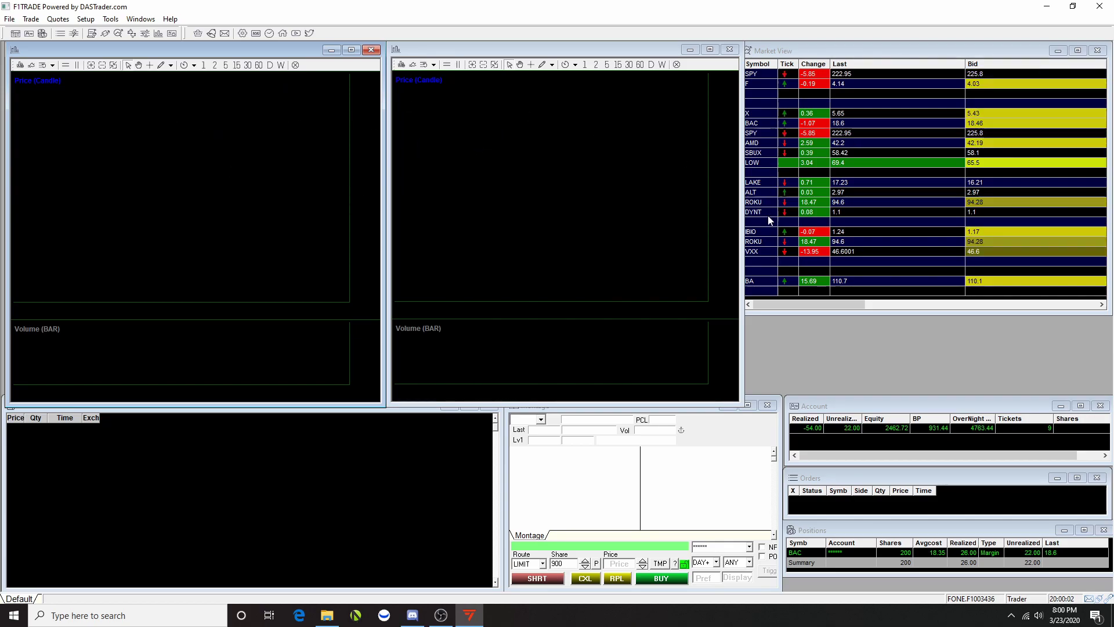
# Link both charts and Time & Sale to the BA Montage, then select ROKU and BAC.
pyautogui.click(770, 280)
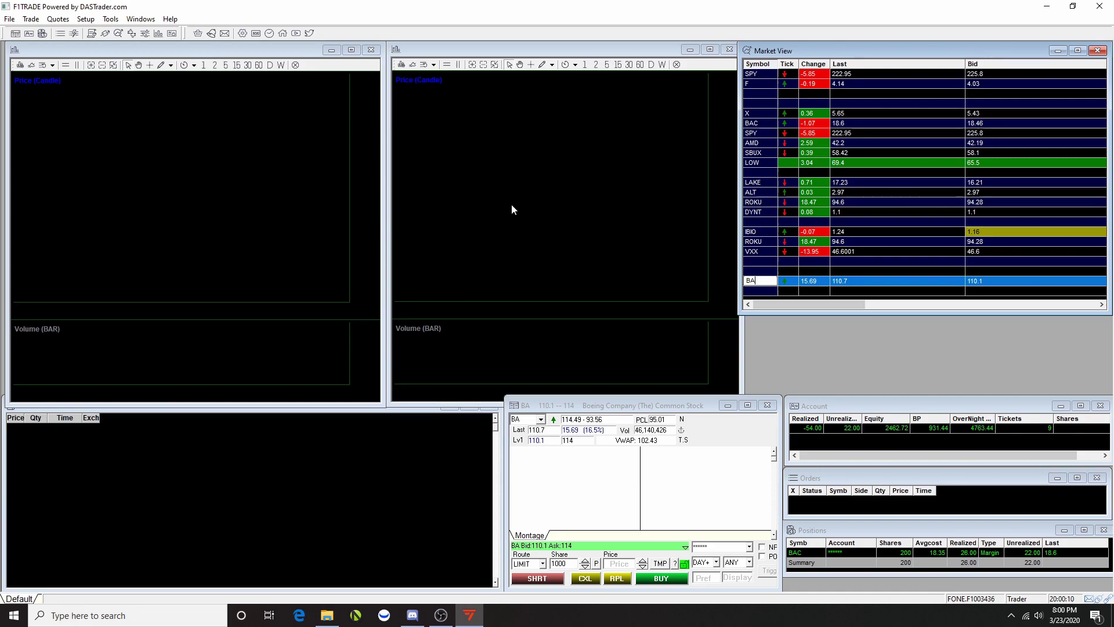
pyautogui.click(682, 435)
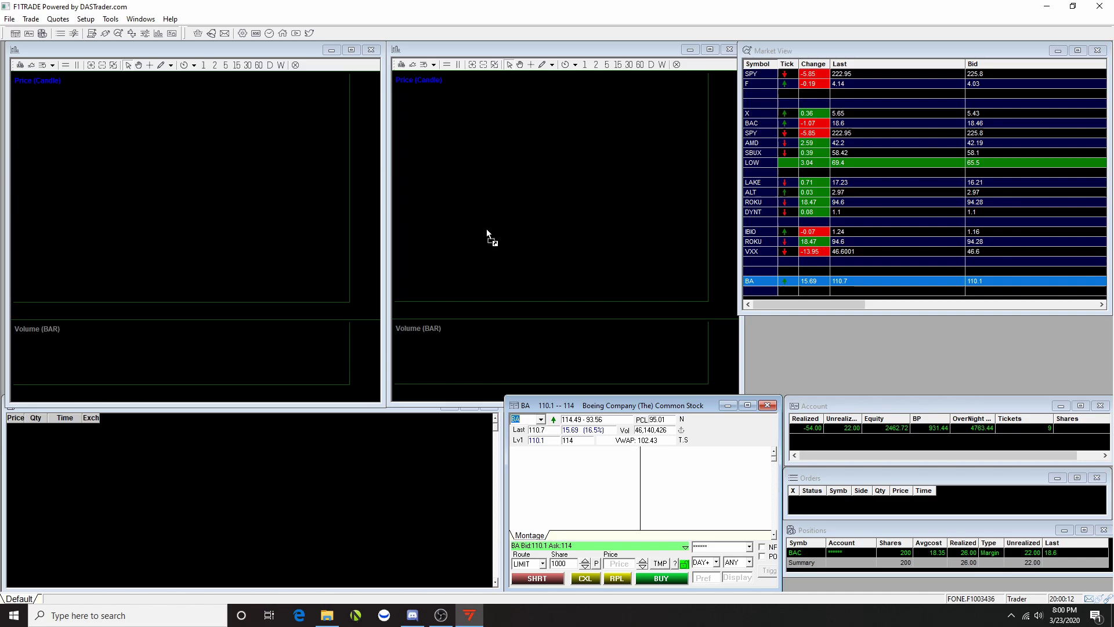
pyautogui.moveTo(486, 229); pyautogui.dragTo(486, 228)
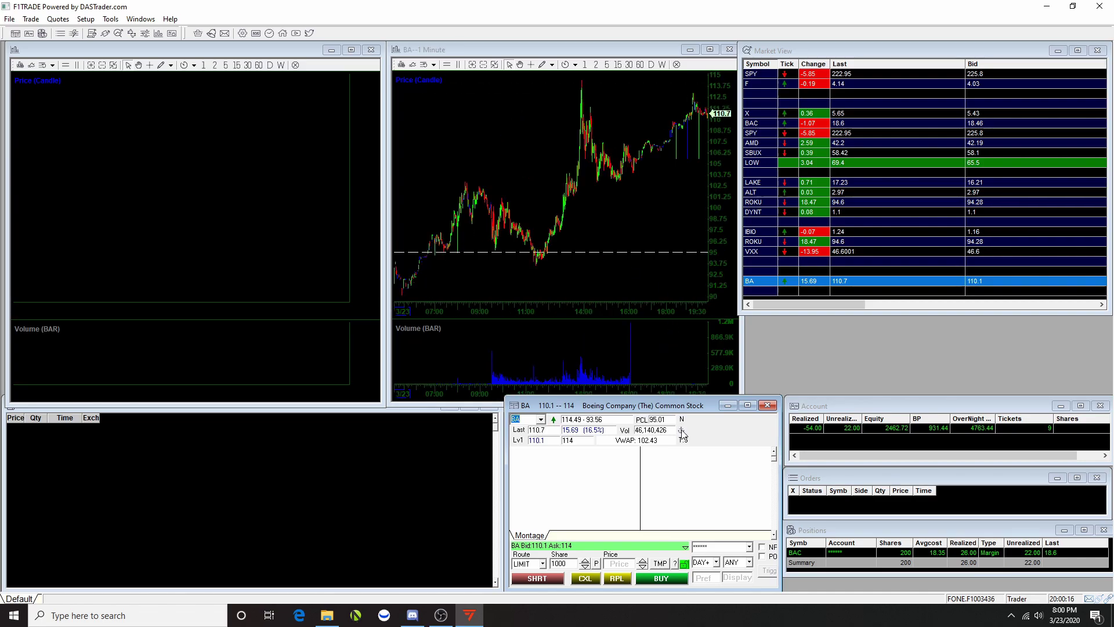
pyautogui.moveTo(682, 433); pyautogui.dragTo(416, 356)
pyautogui.moveTo(218, 219); pyautogui.dragTo(219, 218)
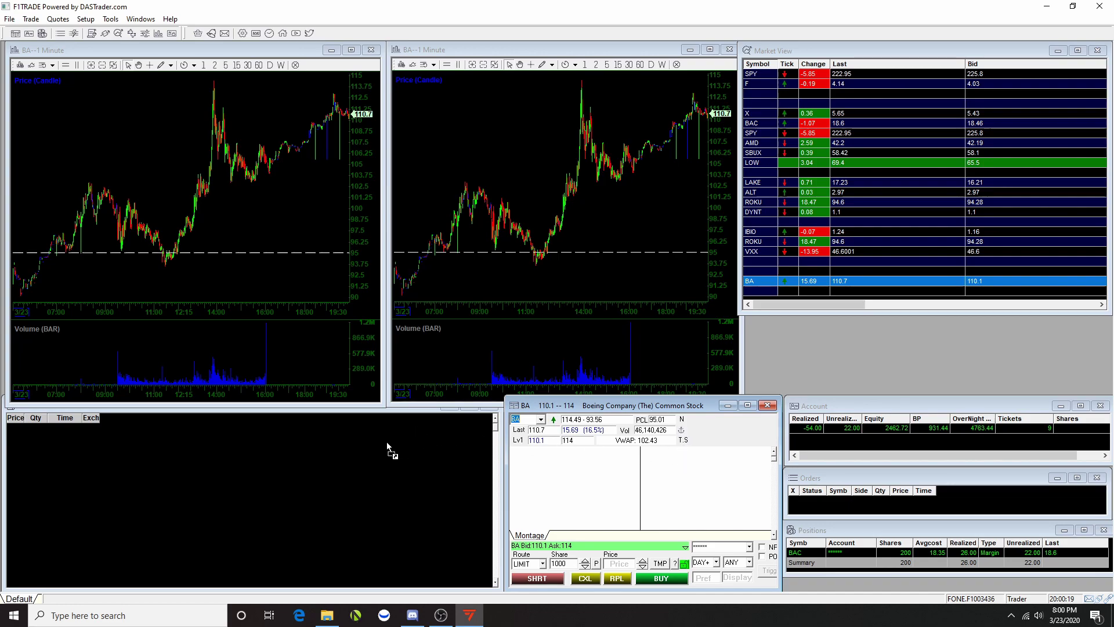
pyautogui.moveTo(387, 443); pyautogui.dragTo(389, 445)
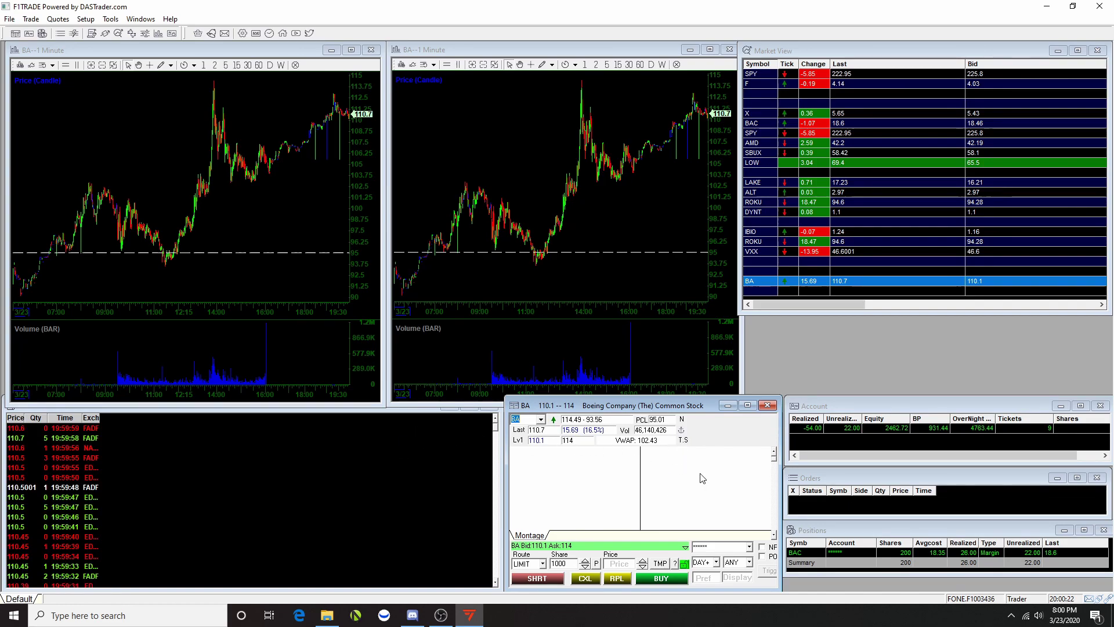
pyautogui.click(766, 242)
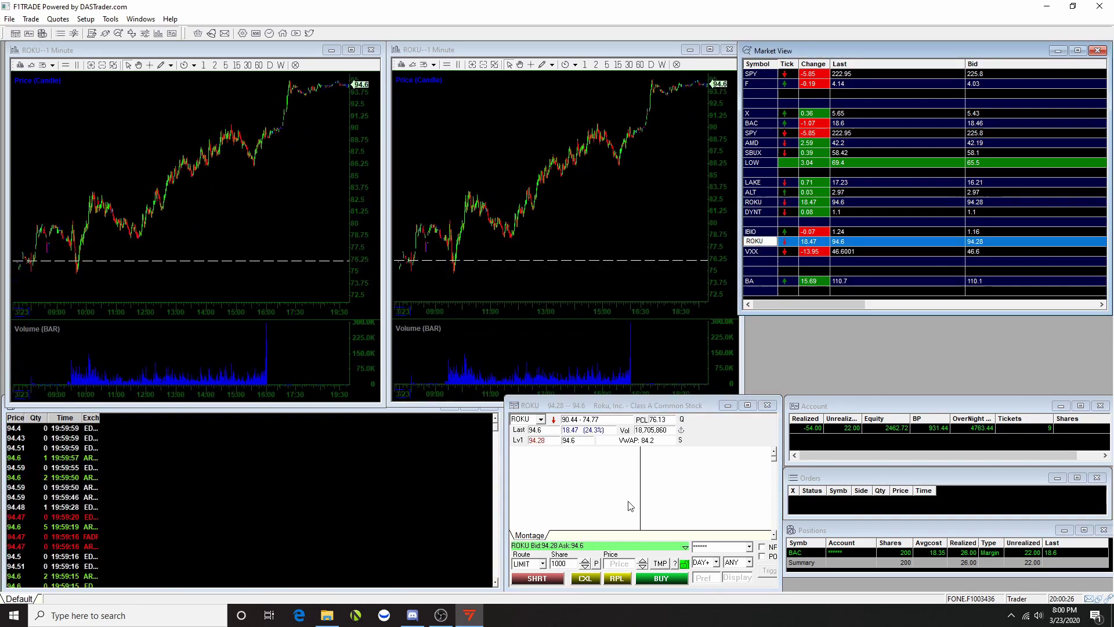
pyautogui.click(755, 124)
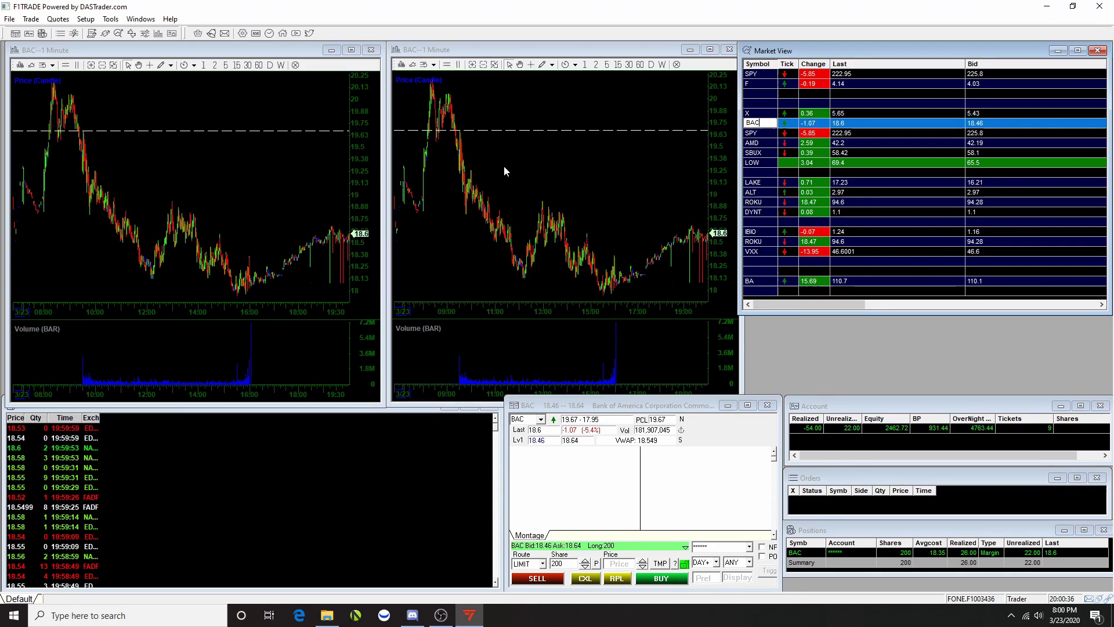
# Switch the right chart to 5-minute bars and turn on its crosshair.
pyautogui.click(609, 65)
pyautogui.click(200, 65)
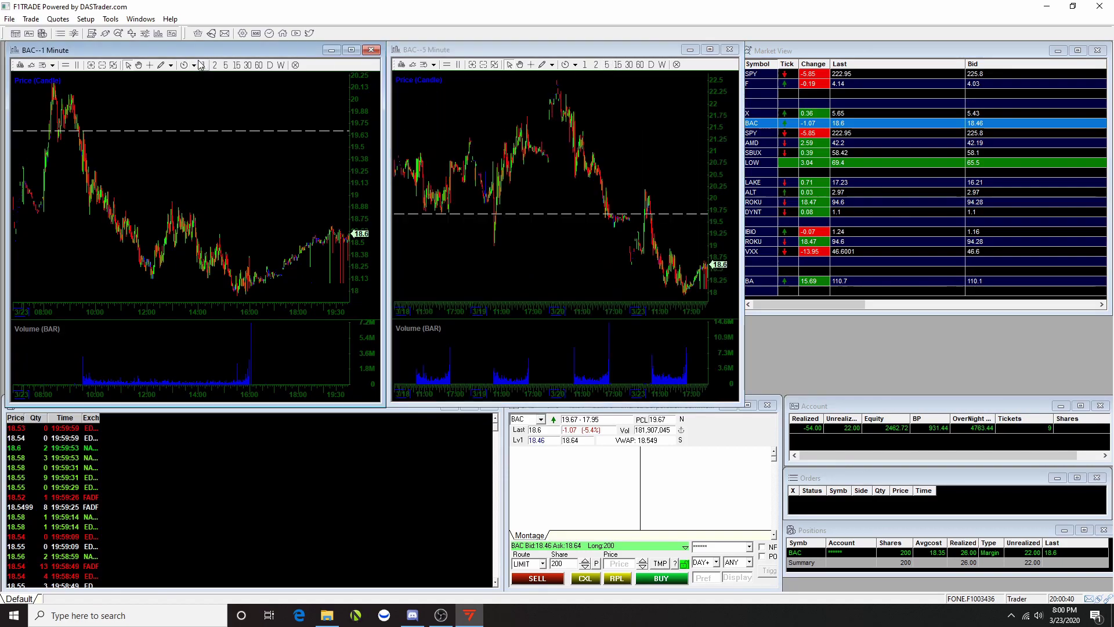
pyautogui.rightClick(564, 196)
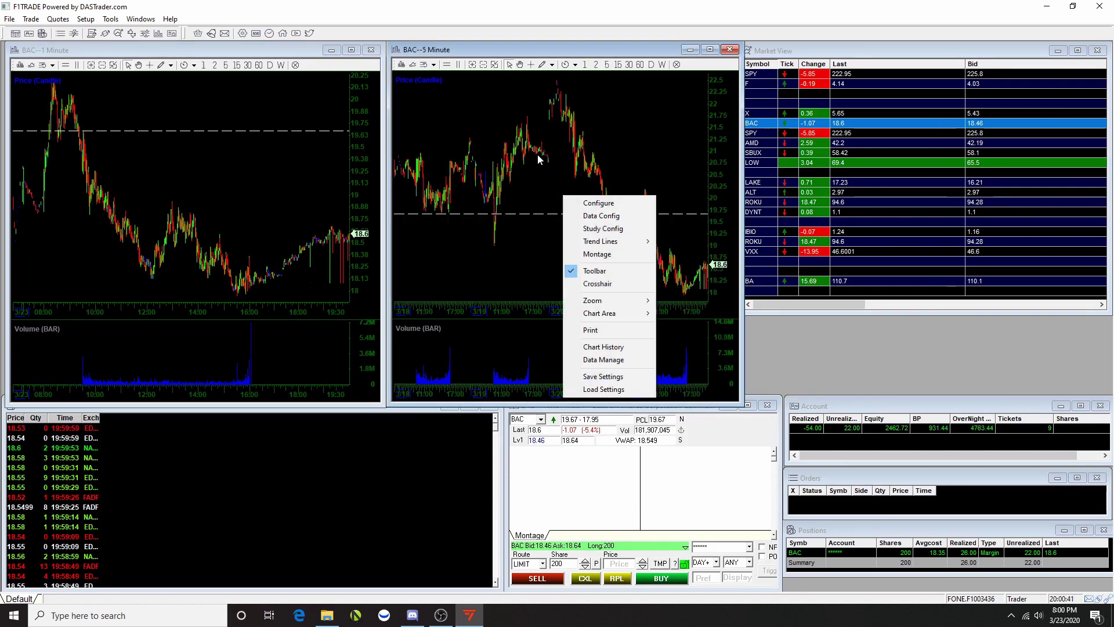
pyautogui.click(577, 286)
pyautogui.rightClick(601, 211)
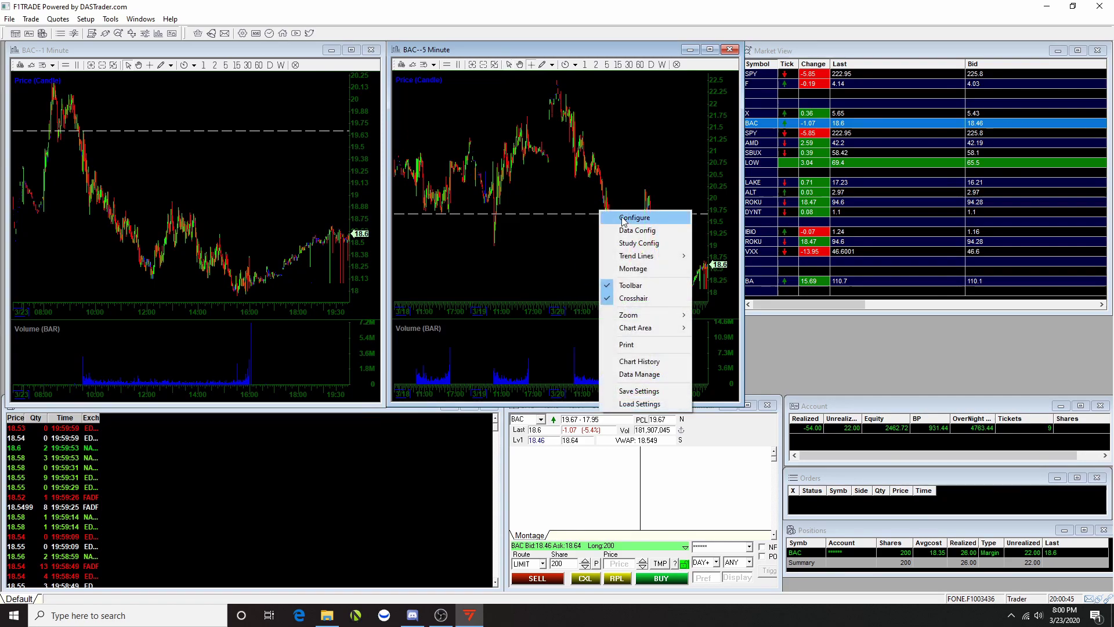
pyautogui.click(623, 219)
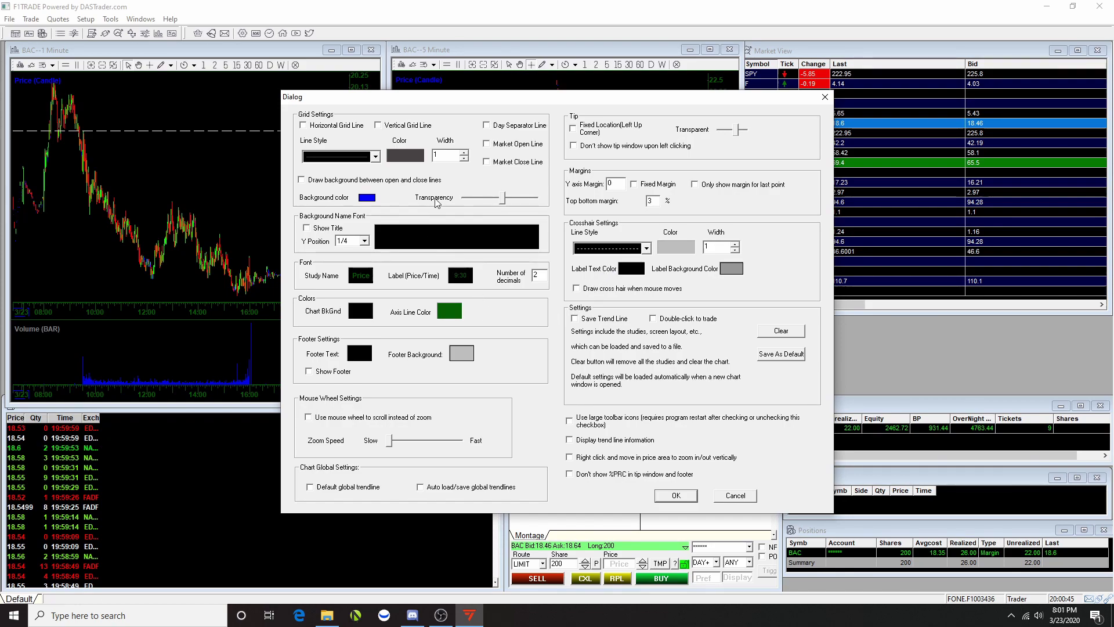
# Set lavender grid lines, show market open and close lines, and shade sessions grey.
pyautogui.click(406, 156)
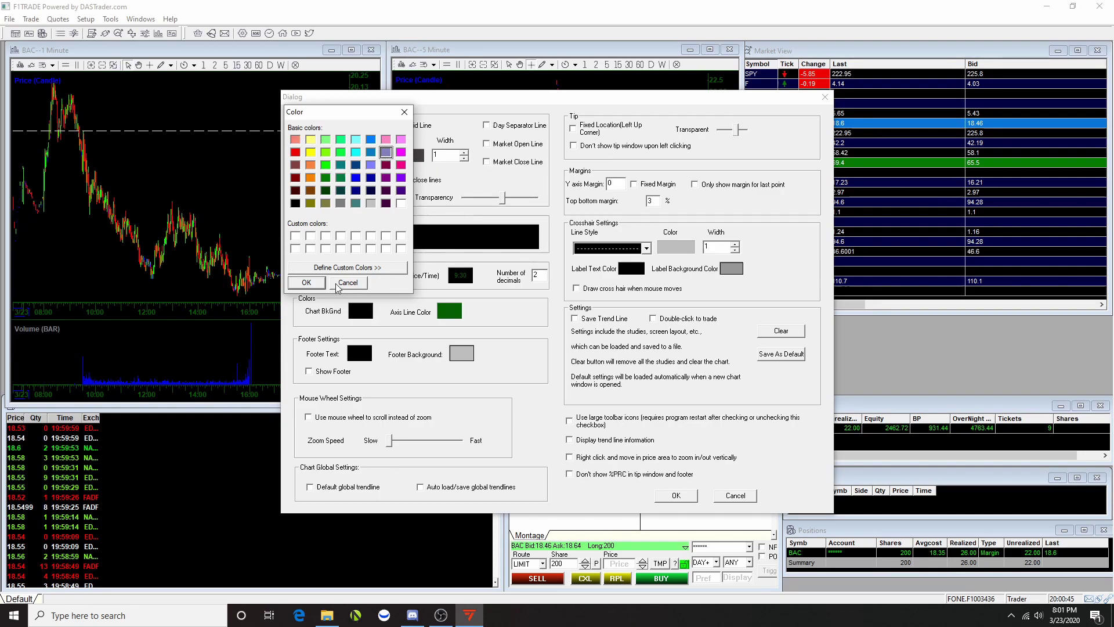
pyautogui.click(307, 283)
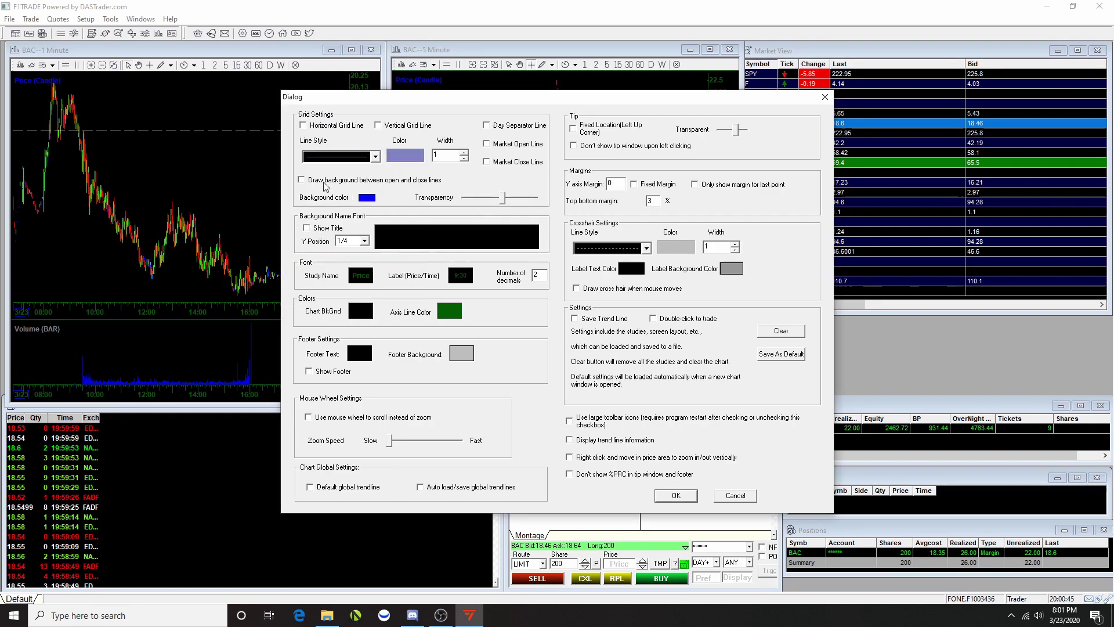
pyautogui.click(491, 144)
pyautogui.click(491, 161)
pyautogui.click(366, 198)
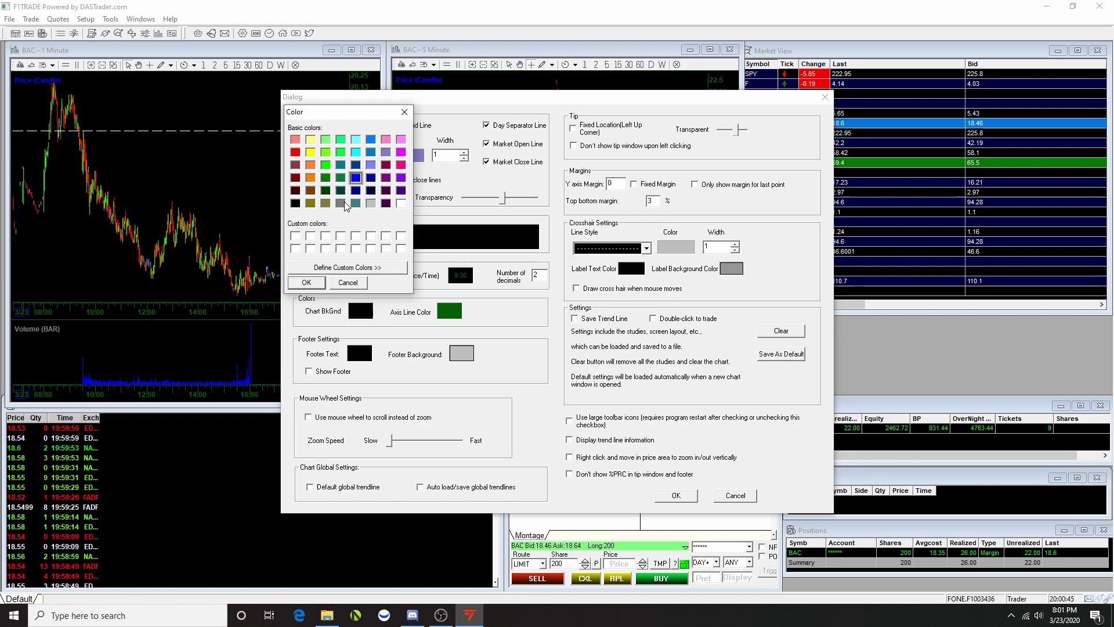
pyautogui.click(341, 203)
pyautogui.click(307, 282)
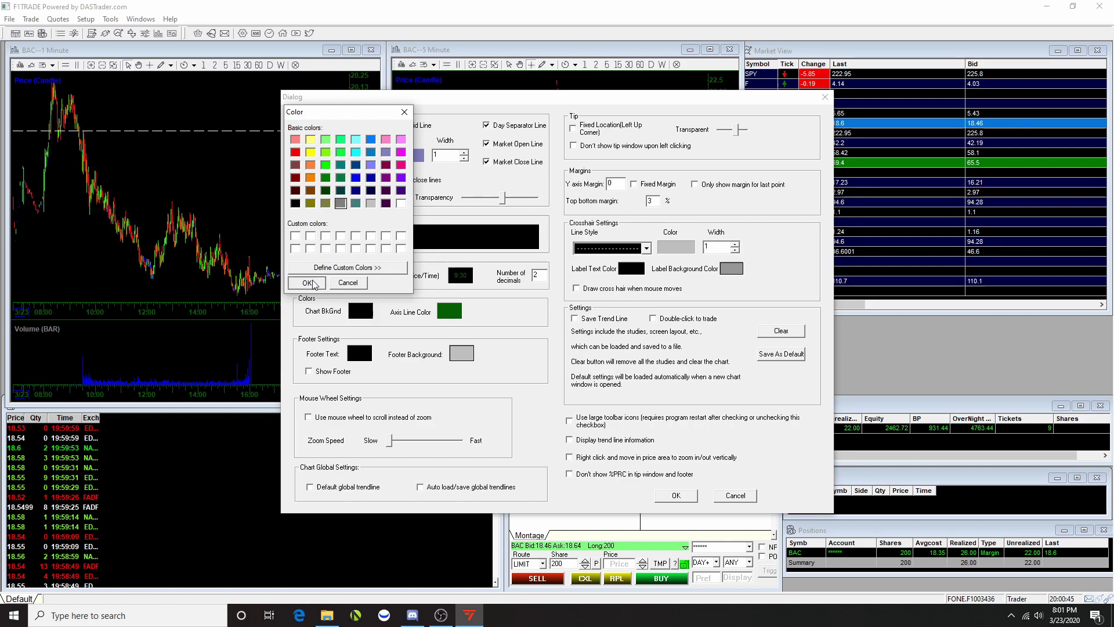
pyautogui.click(676, 495)
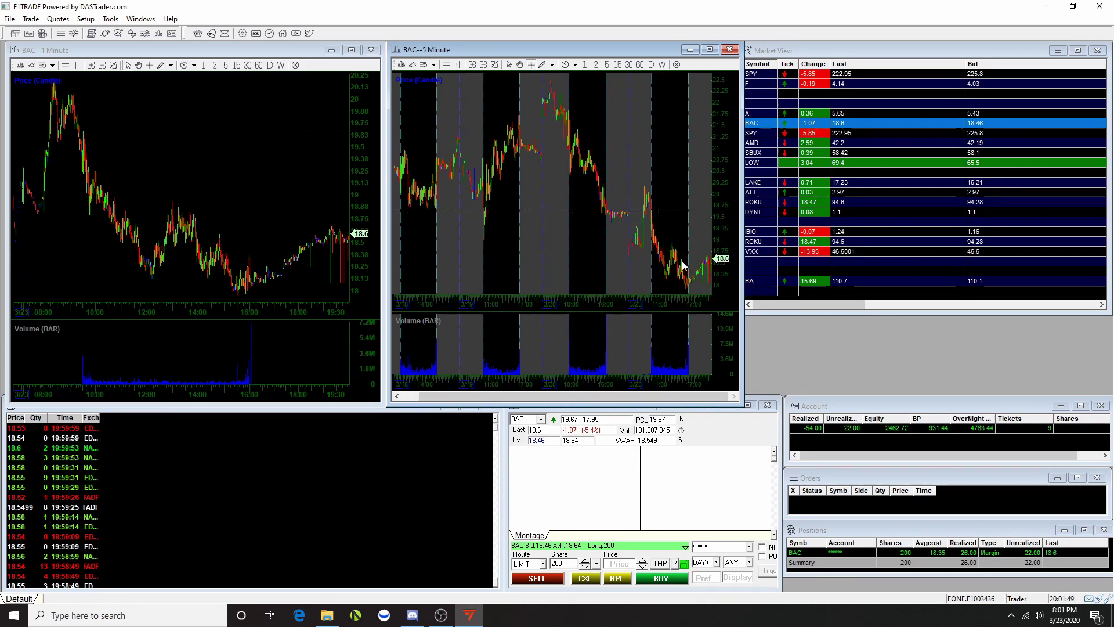
# Nudge the 5-minute chart's Zoom Speed slider slightly higher and test mouse-wheel zooming.
pyautogui.rightClick(580, 227)
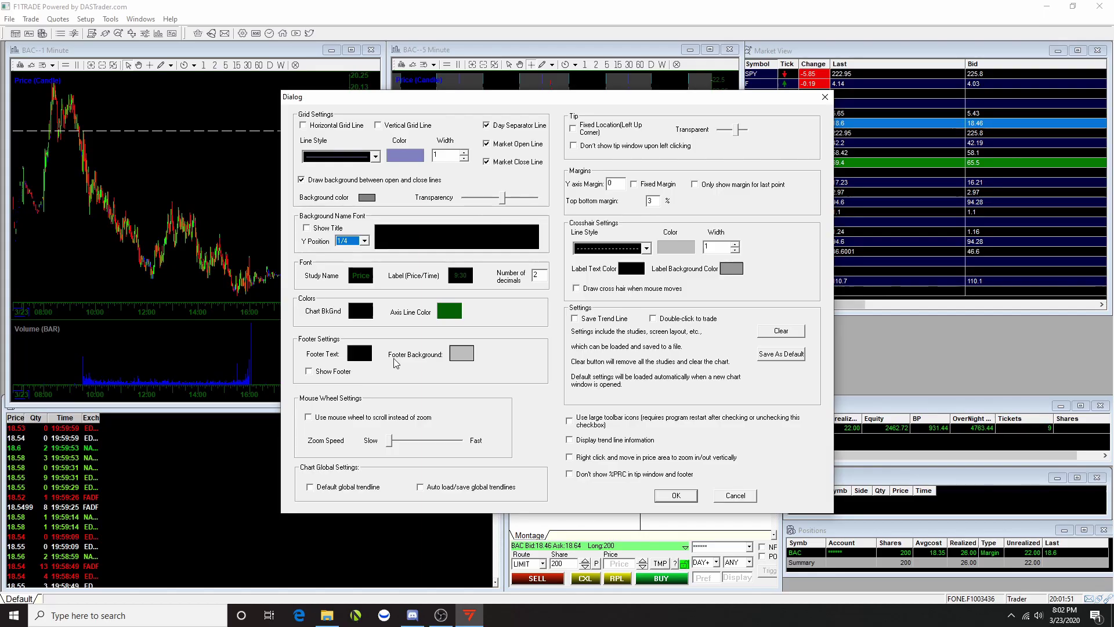
pyautogui.click(388, 440)
pyautogui.moveTo(388, 440); pyautogui.dragTo(456, 445)
pyautogui.click(676, 495)
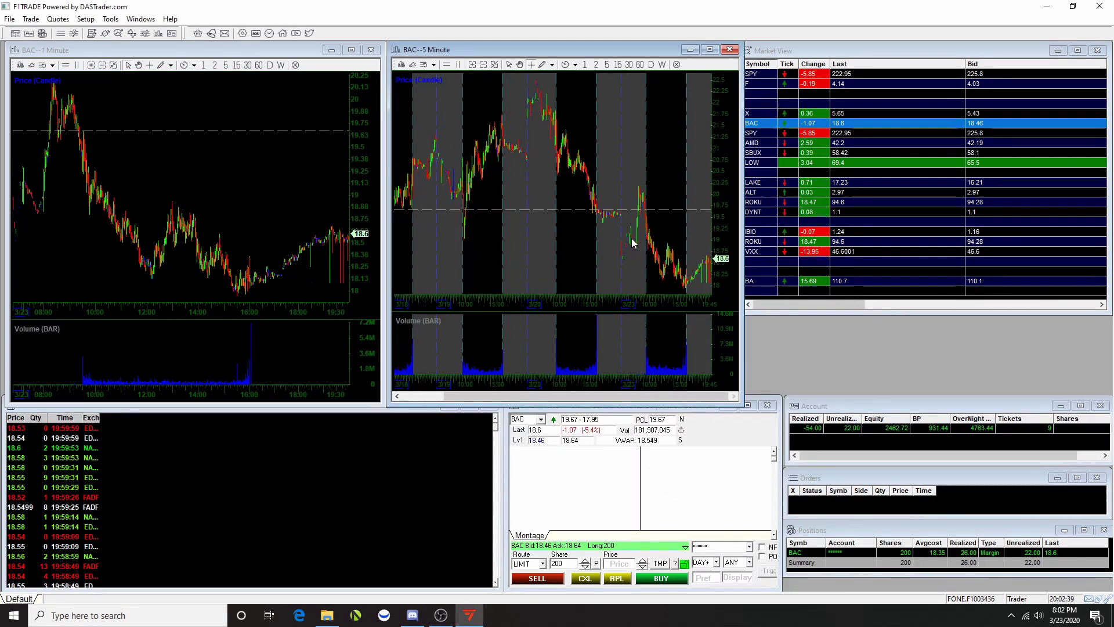
pyautogui.scroll(-3, 626, 238)
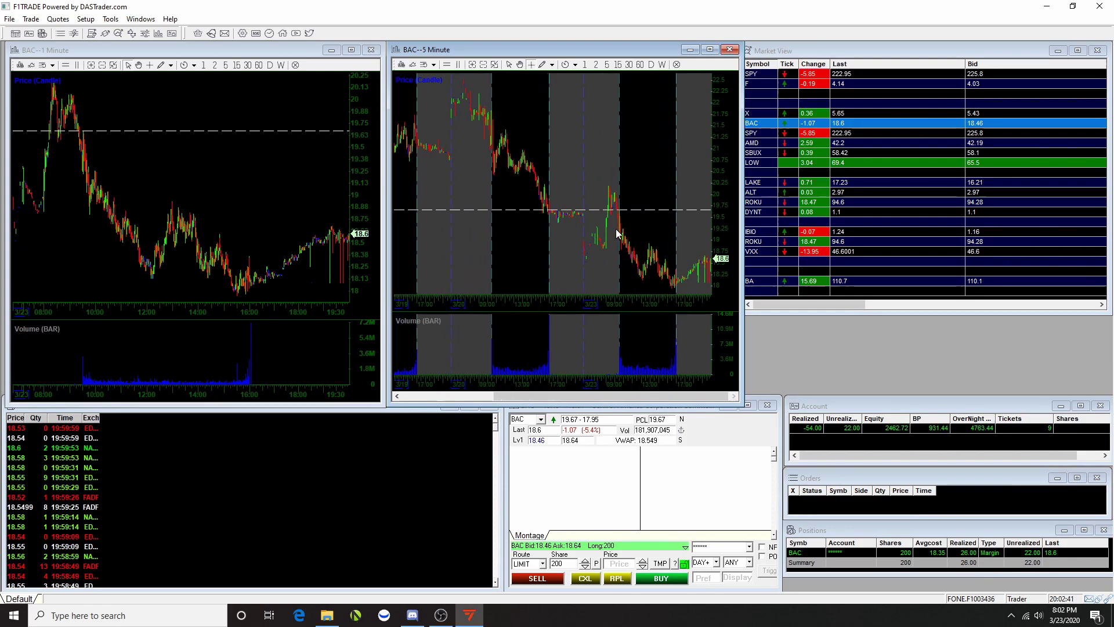
pyautogui.scroll(3, 615, 232)
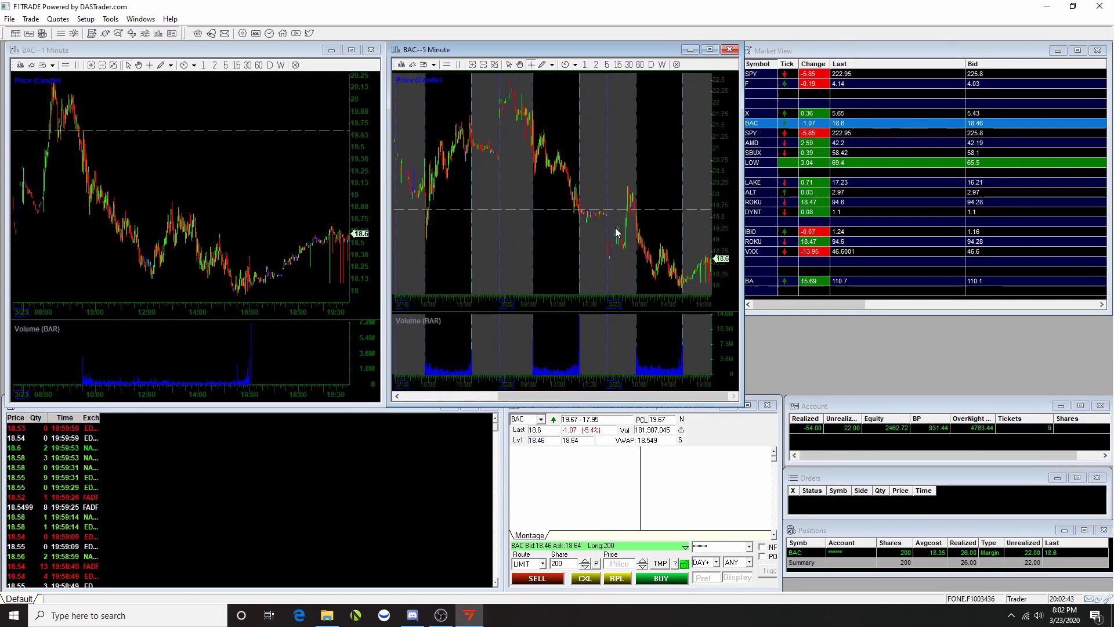
pyautogui.rightClick(617, 237)
pyautogui.click(648, 242)
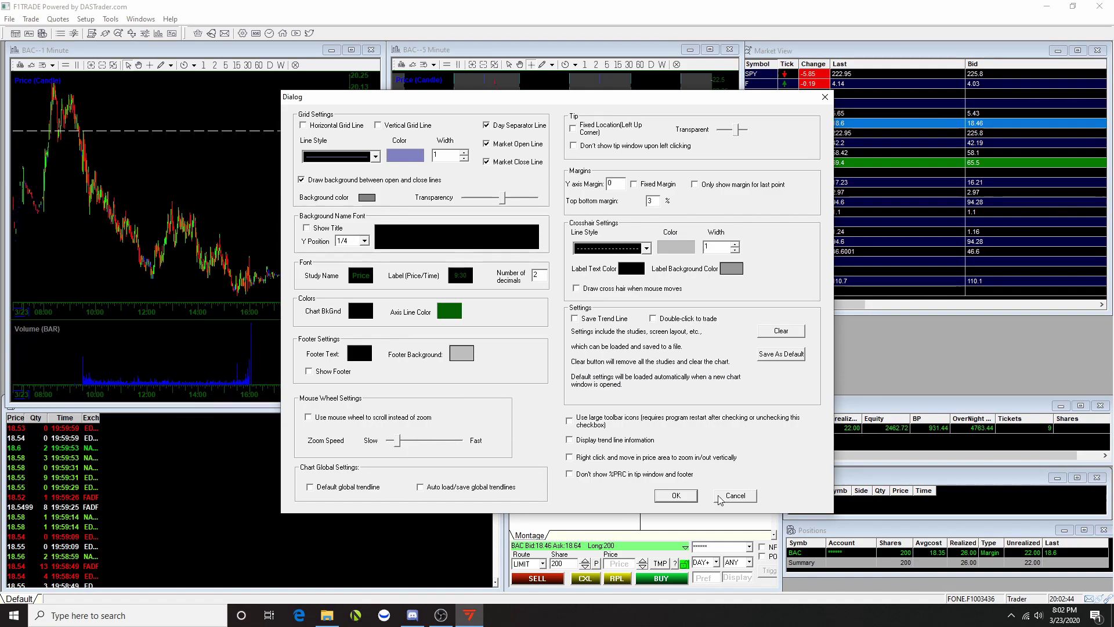
pyautogui.click(685, 498)
pyautogui.scroll(4, 618, 267)
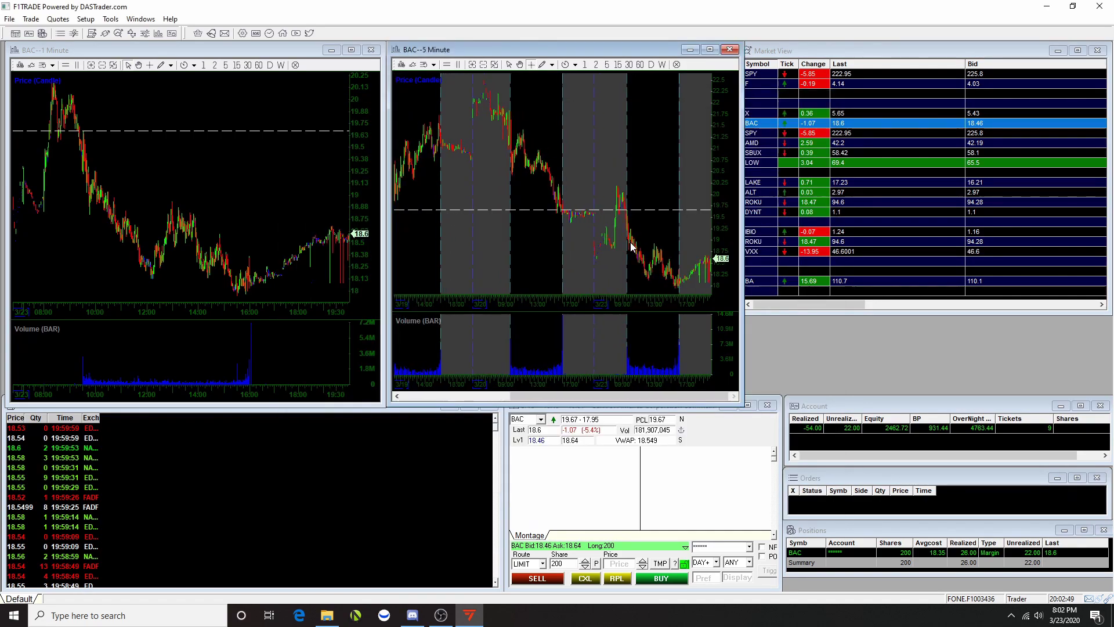
pyautogui.scroll(-4, 632, 248)
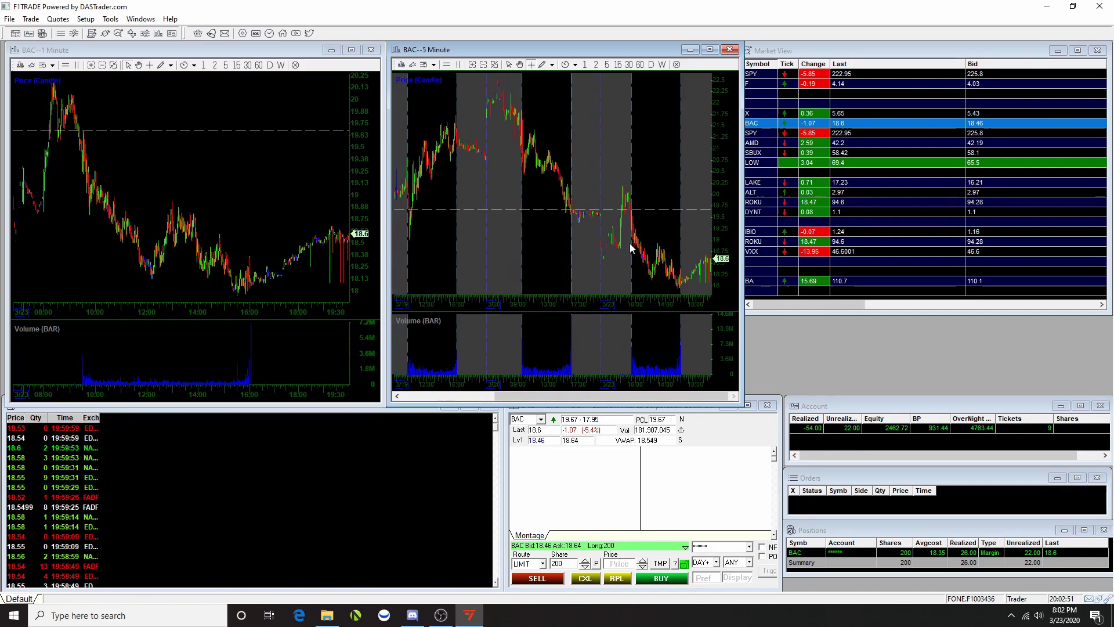
# Set zoom speed near Fast and give the BAC 5-minute chart a fixed 200 Y-axis margin.
pyautogui.rightClick(633, 252)
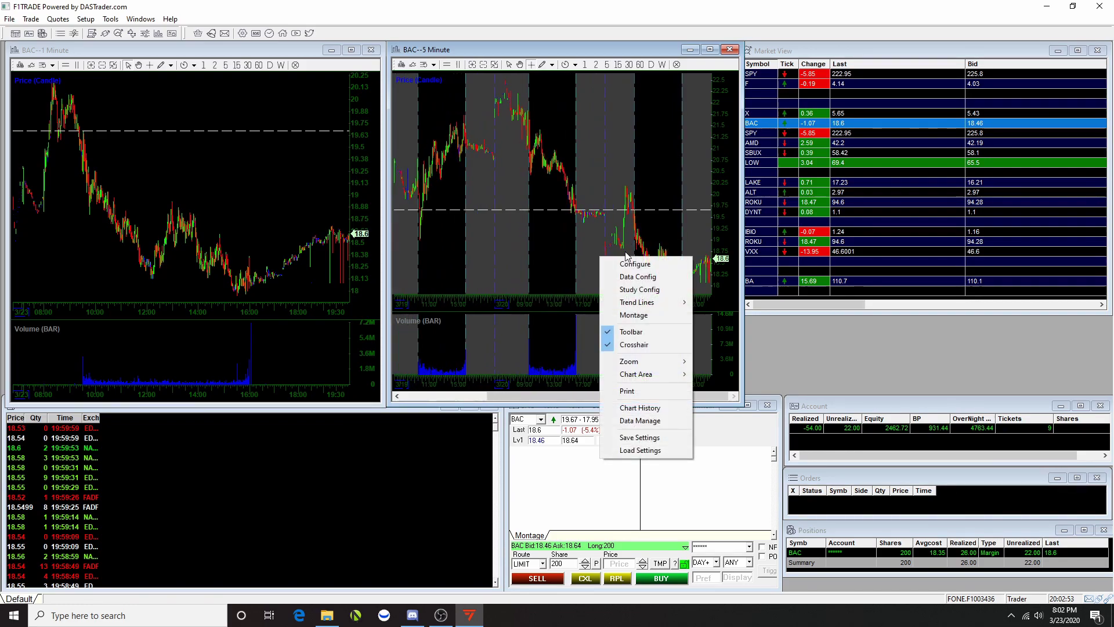
pyautogui.click(633, 264)
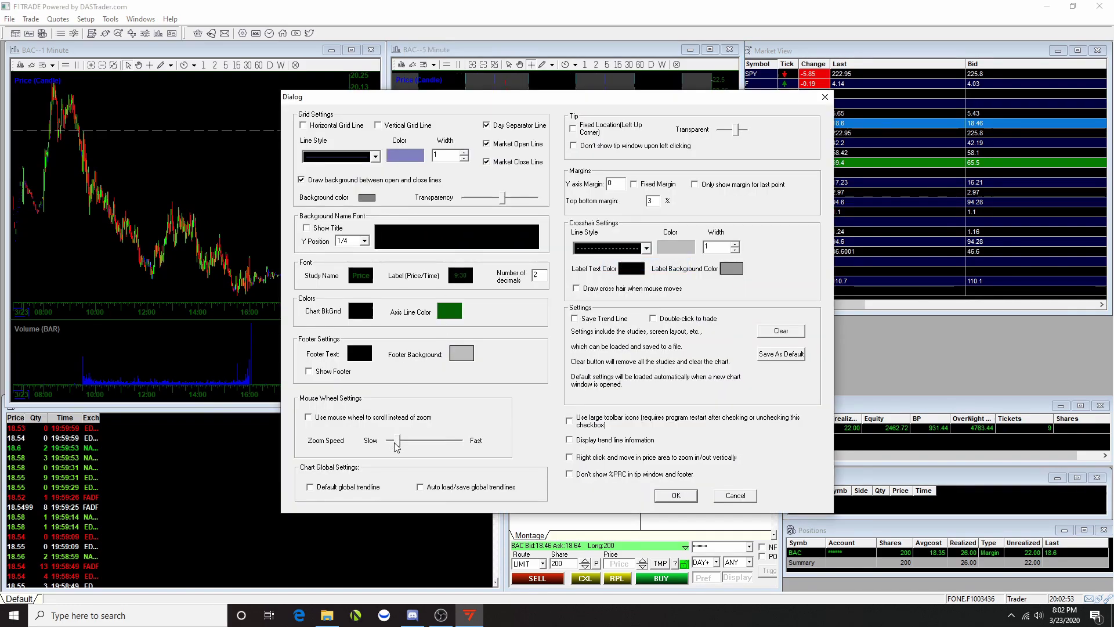
pyautogui.moveTo(422, 445); pyautogui.dragTo(456, 446)
pyautogui.click(677, 496)
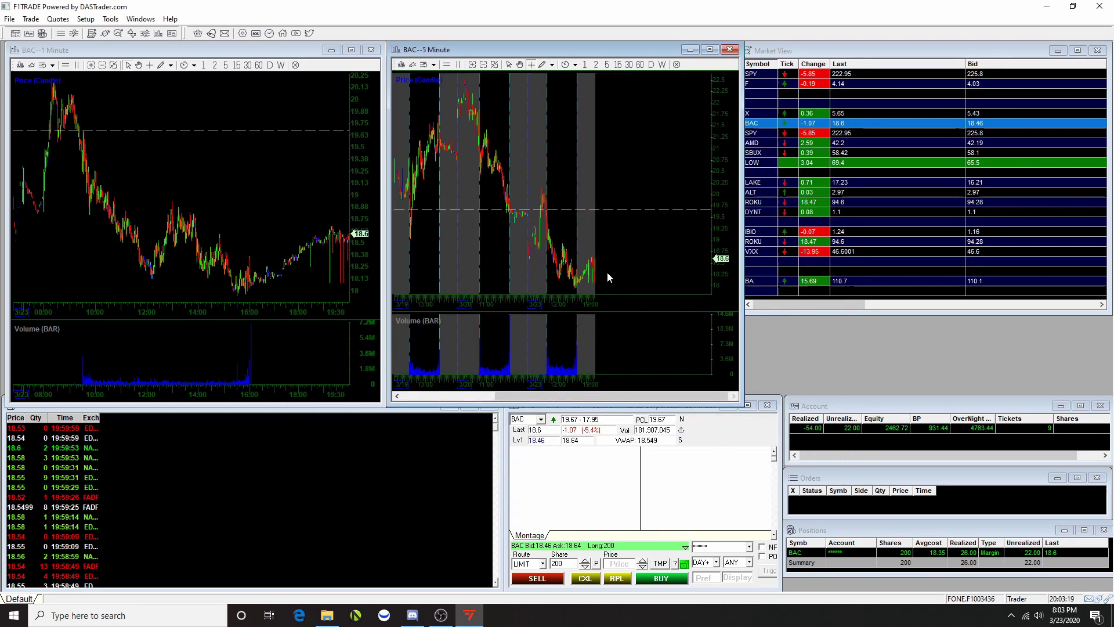
# Change the 5-minute chart's top/bottom margin to 50 and apply it.
pyautogui.scroll(5, 607, 271)
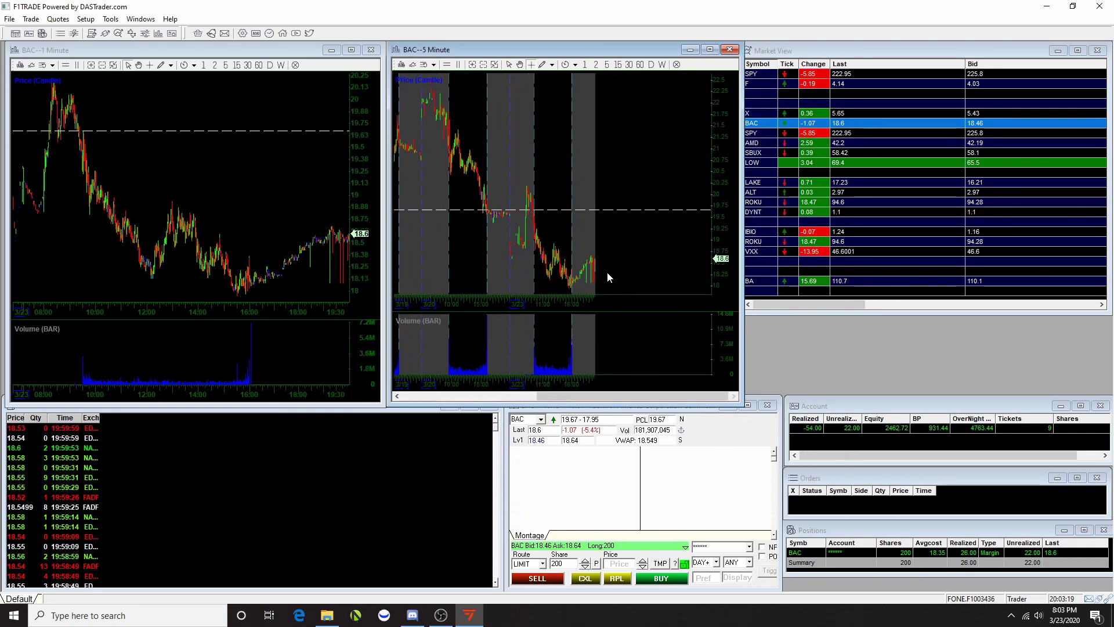
pyautogui.doubleClick(645, 201)
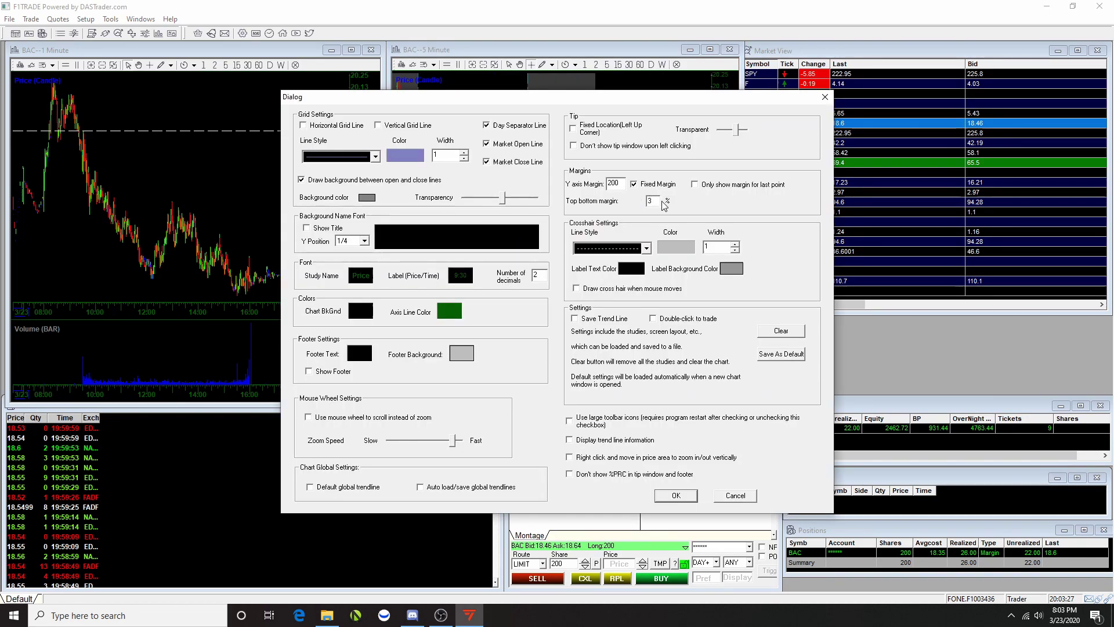
pyautogui.press('BackSpace')
pyautogui.write('50')
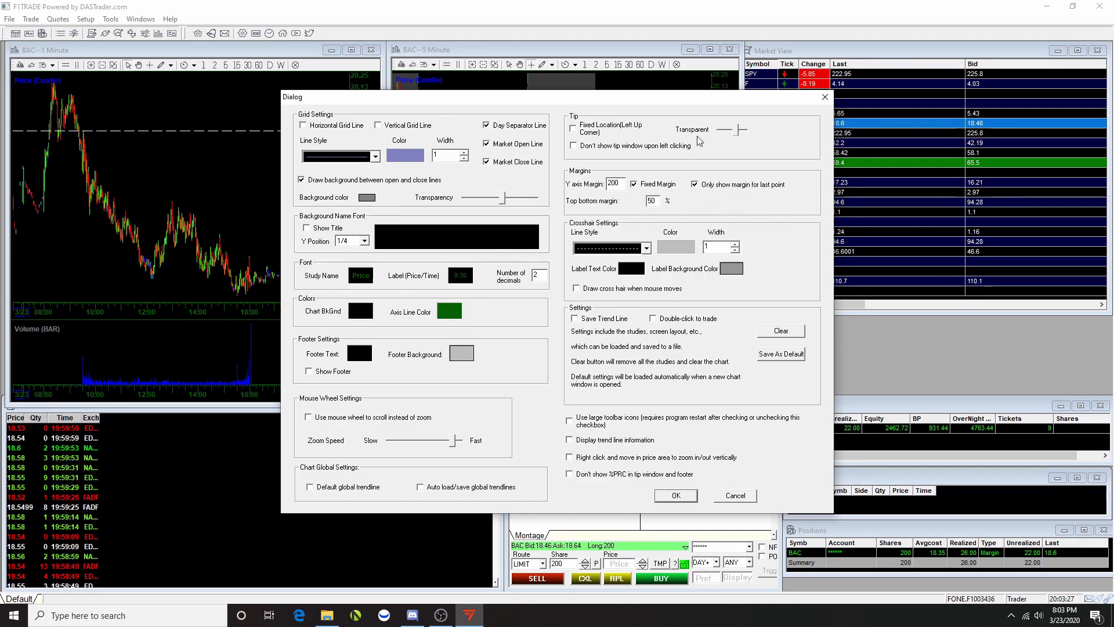
pyautogui.click(674, 497)
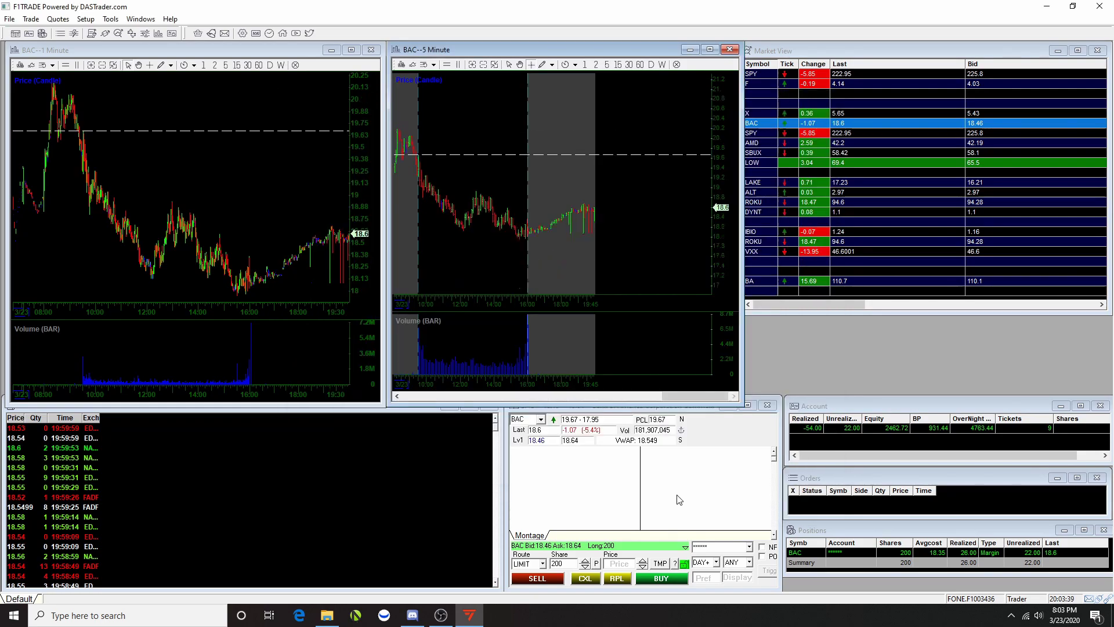
# Look at the 5-minute chart's options, then open and close the 1-minute chart's settings.
pyautogui.scroll(-5, 590, 229)
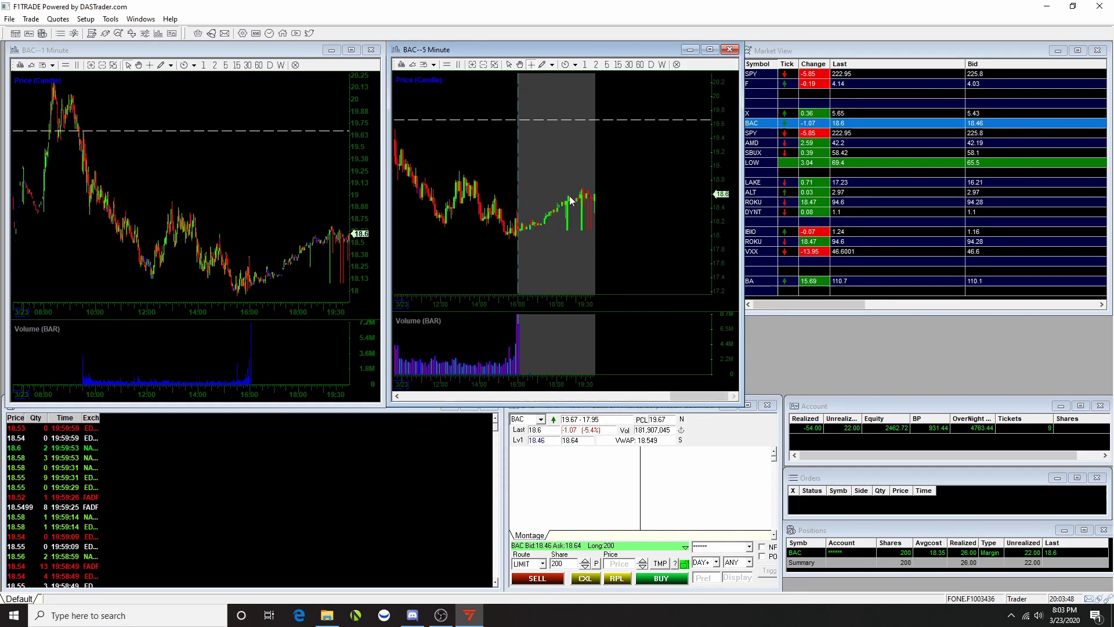
pyautogui.moveTo(467, 242)
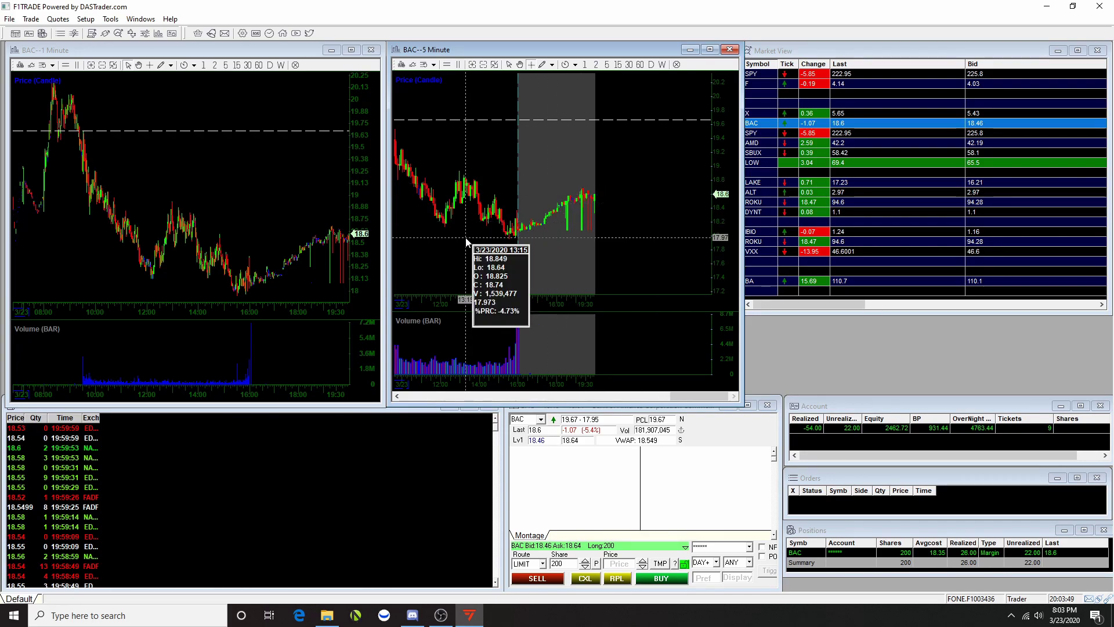
pyautogui.rightClick(433, 220)
pyautogui.click(463, 197)
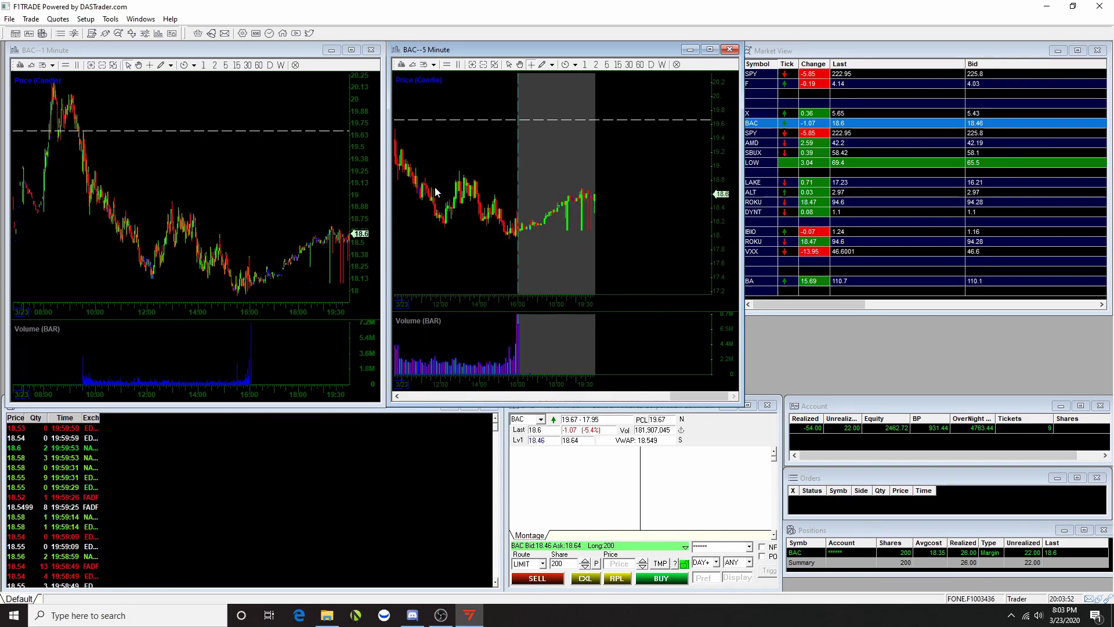
pyautogui.scroll(-3, 428, 187)
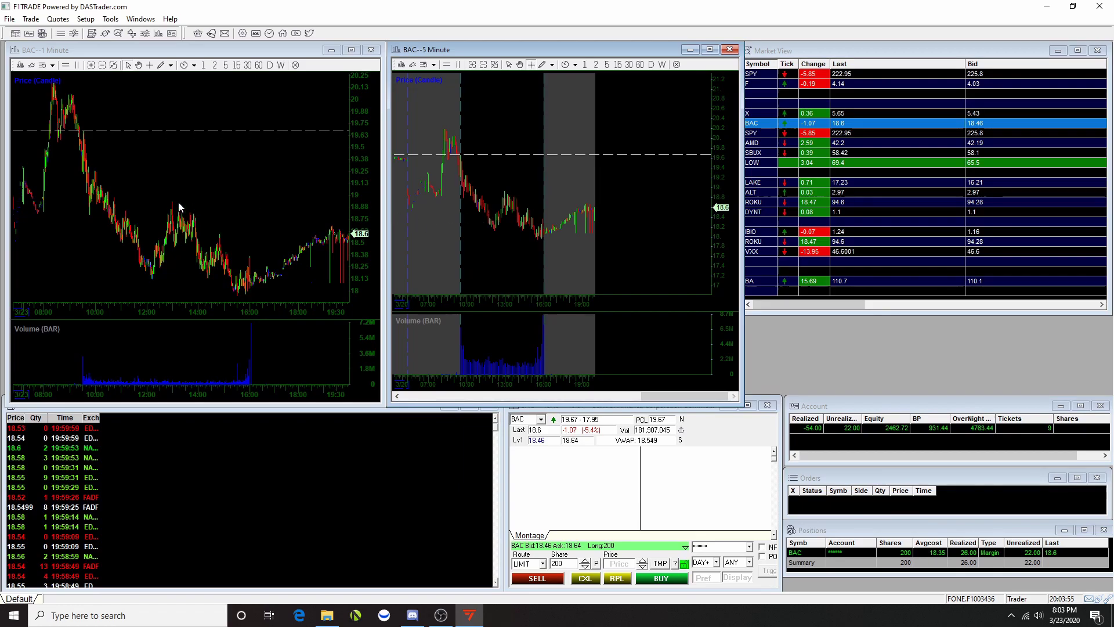
pyautogui.rightClick(190, 154)
pyautogui.click(218, 160)
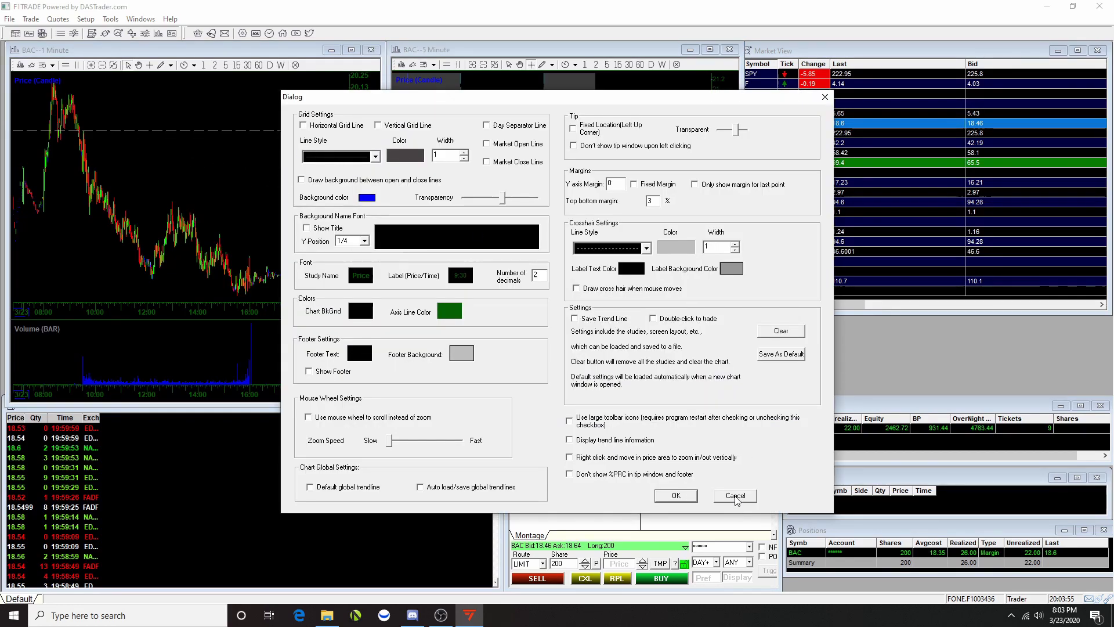
pyautogui.click(675, 496)
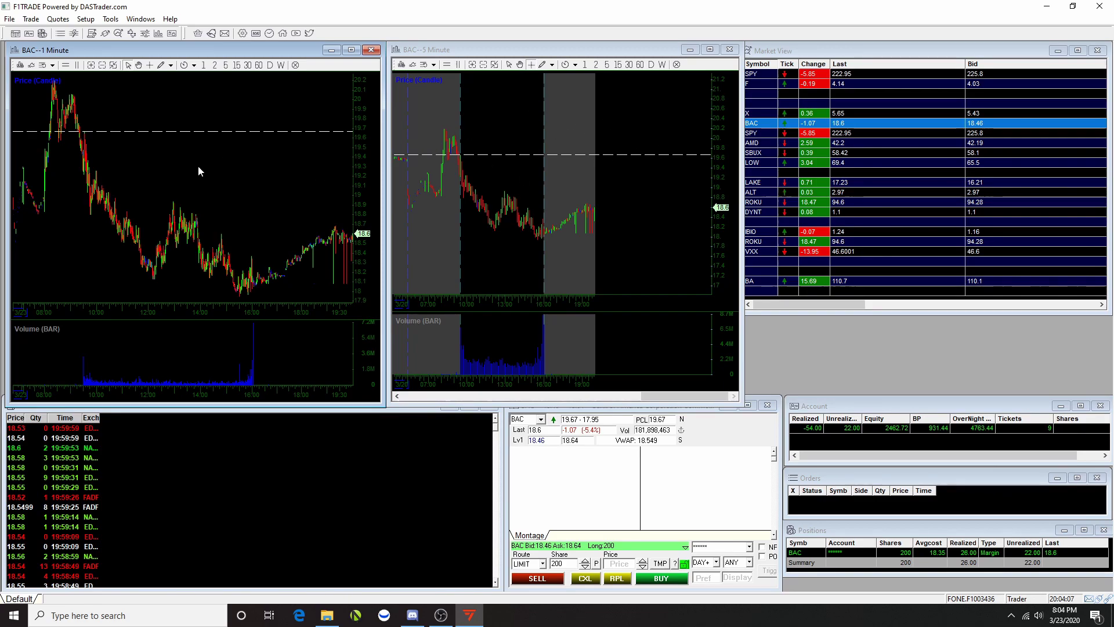
# Select ROKU in Market View so both linked charts load it, then call up the 5-minute chart's options.
pyautogui.click(762, 204)
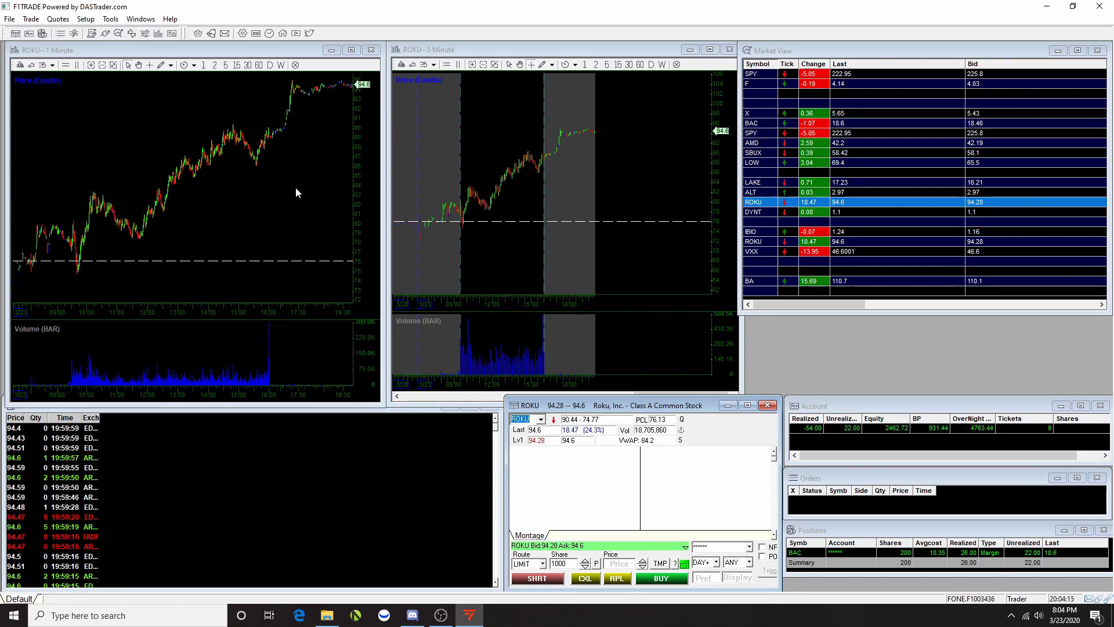
pyautogui.scroll(5, 533, 180)
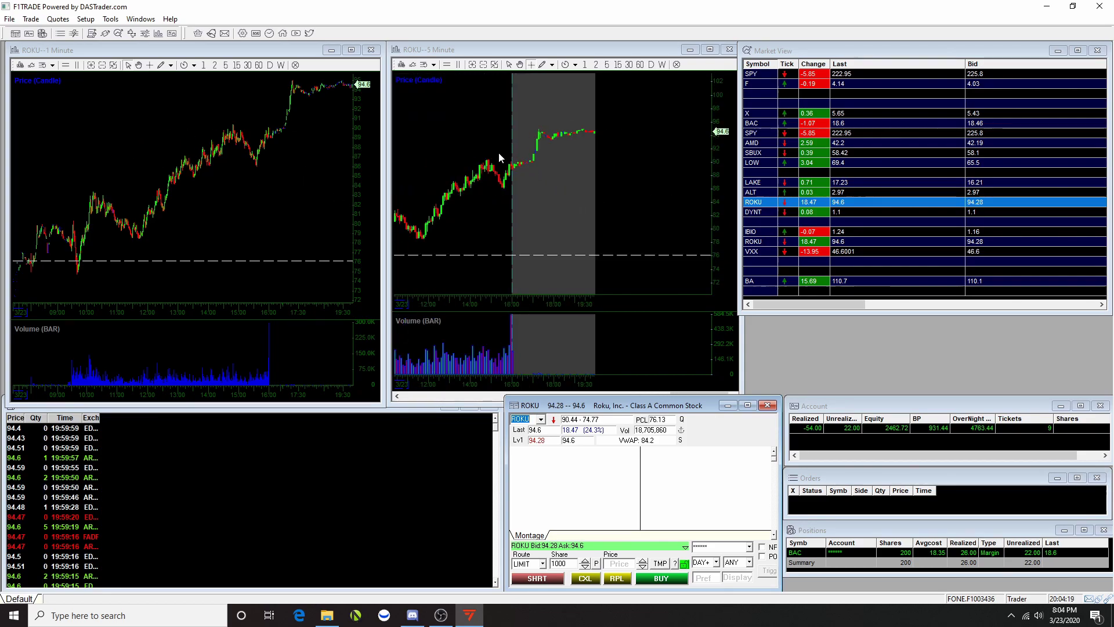
pyautogui.rightClick(597, 160)
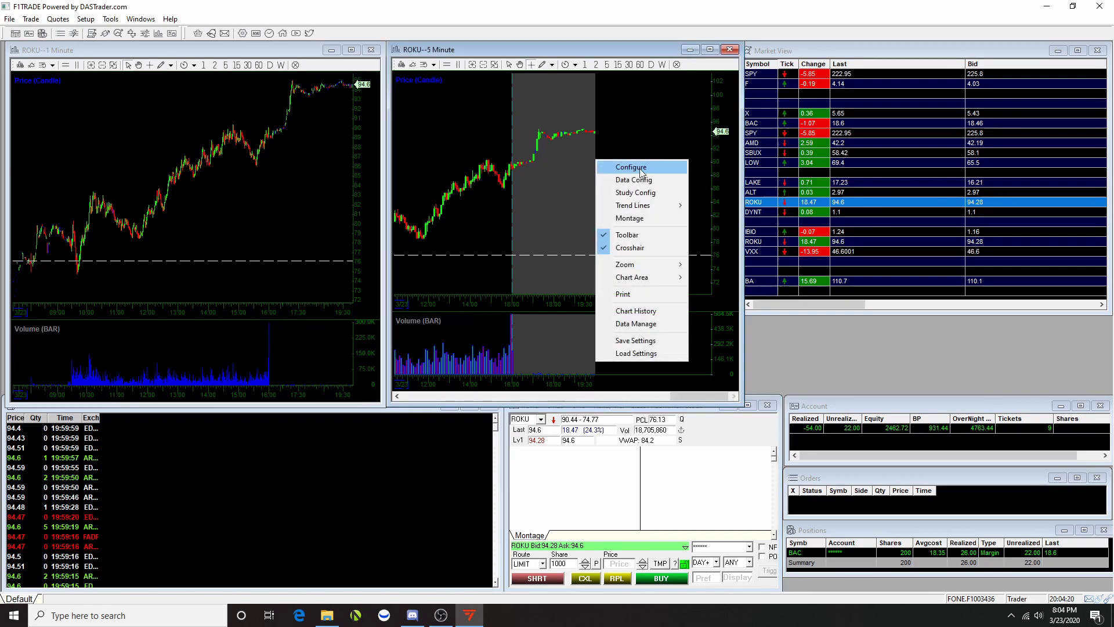
pyautogui.rightClick(273, 137)
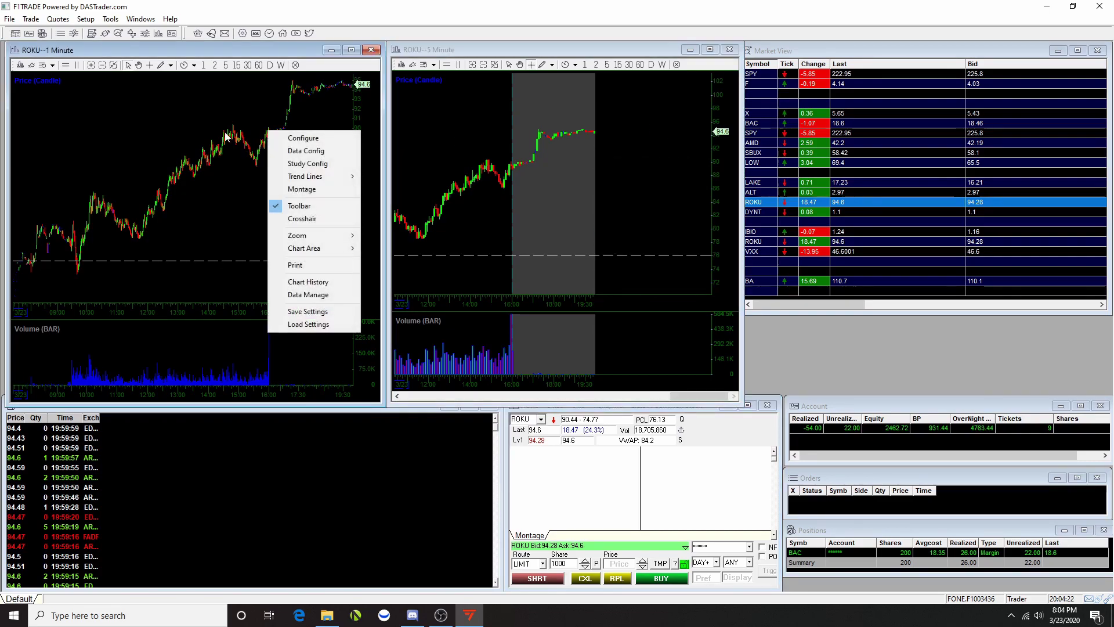
pyautogui.click(681, 167)
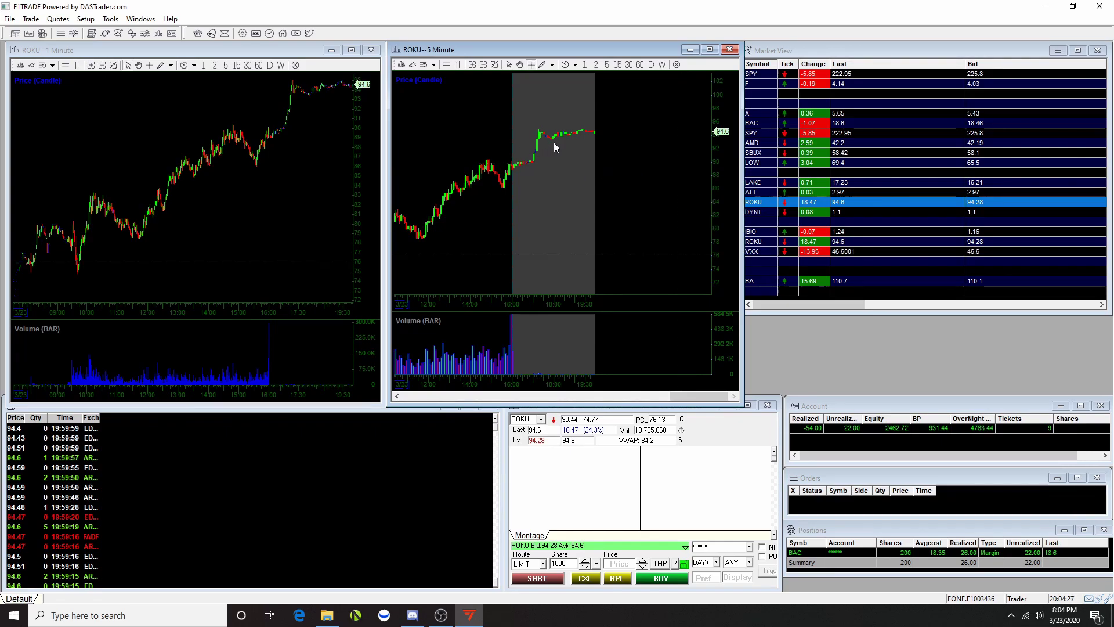
pyautogui.rightClick(594, 148)
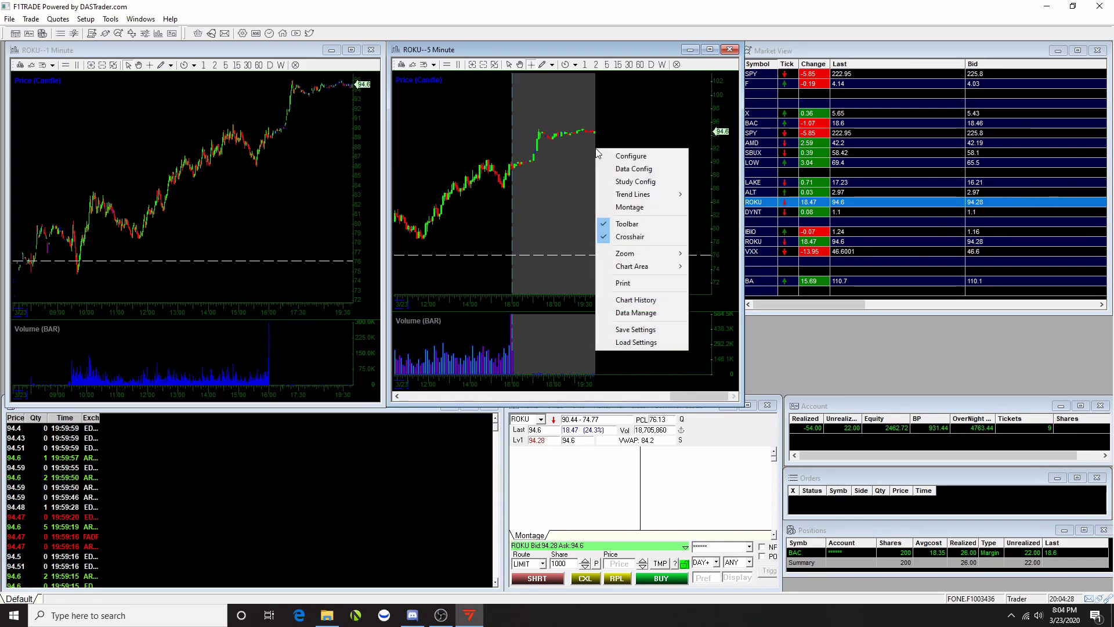
# Enable Save Trend Line, Double-click to trade and trend line information on the ROKU 5-minute chart.
pyautogui.click(630, 157)
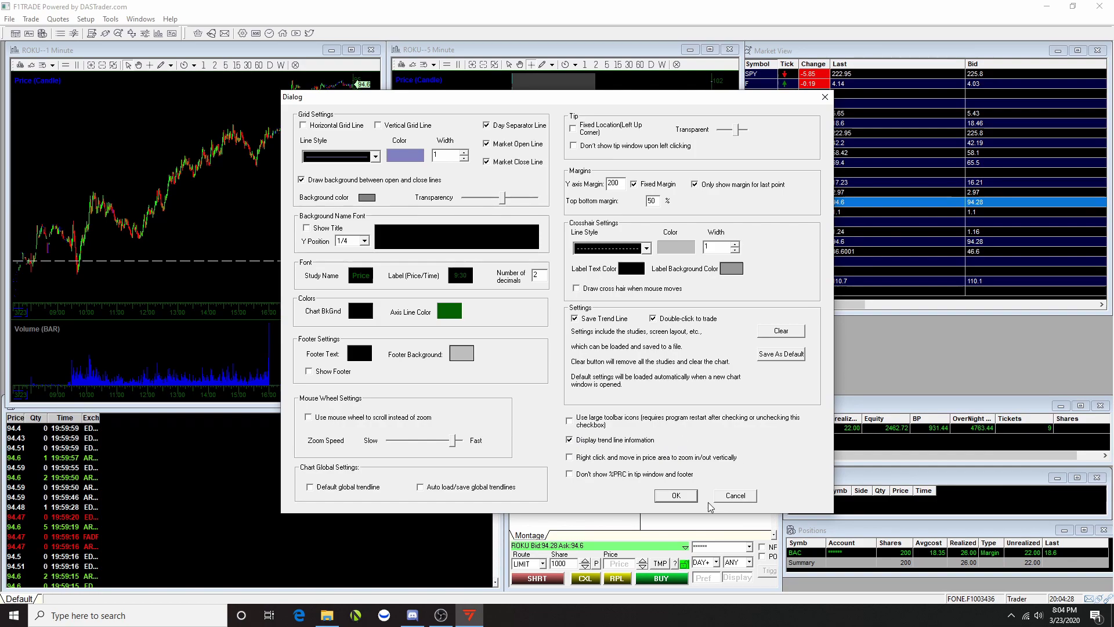
pyautogui.click(677, 496)
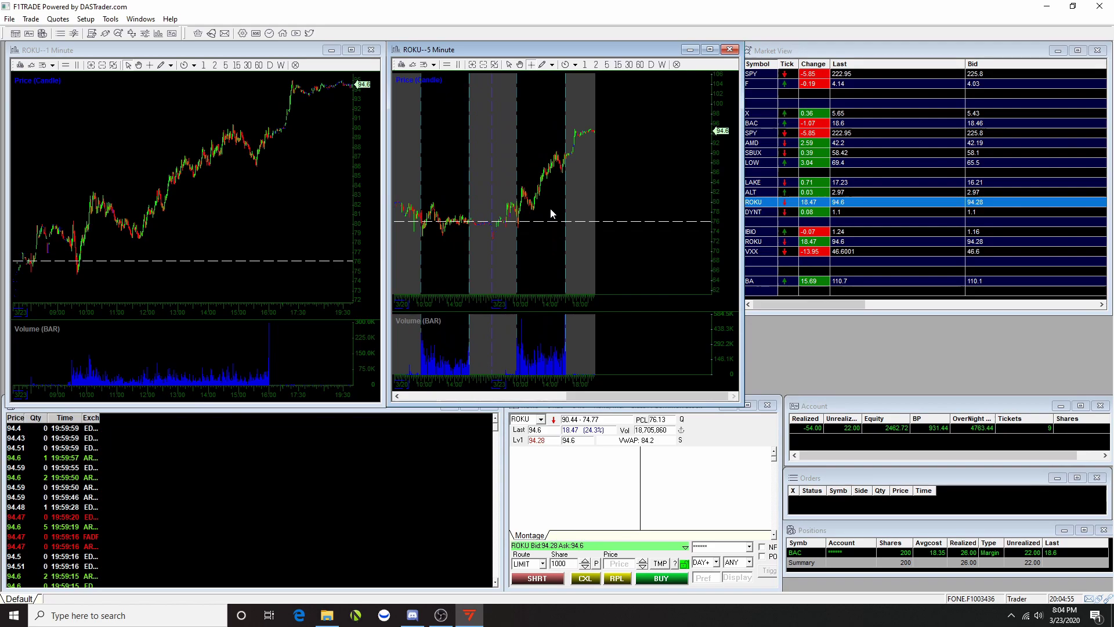
# Close Data Config without changes, then select VWAP in Study Config and commit it to the 5-minute chart.
pyautogui.rightClick(569, 188)
pyautogui.click(621, 207)
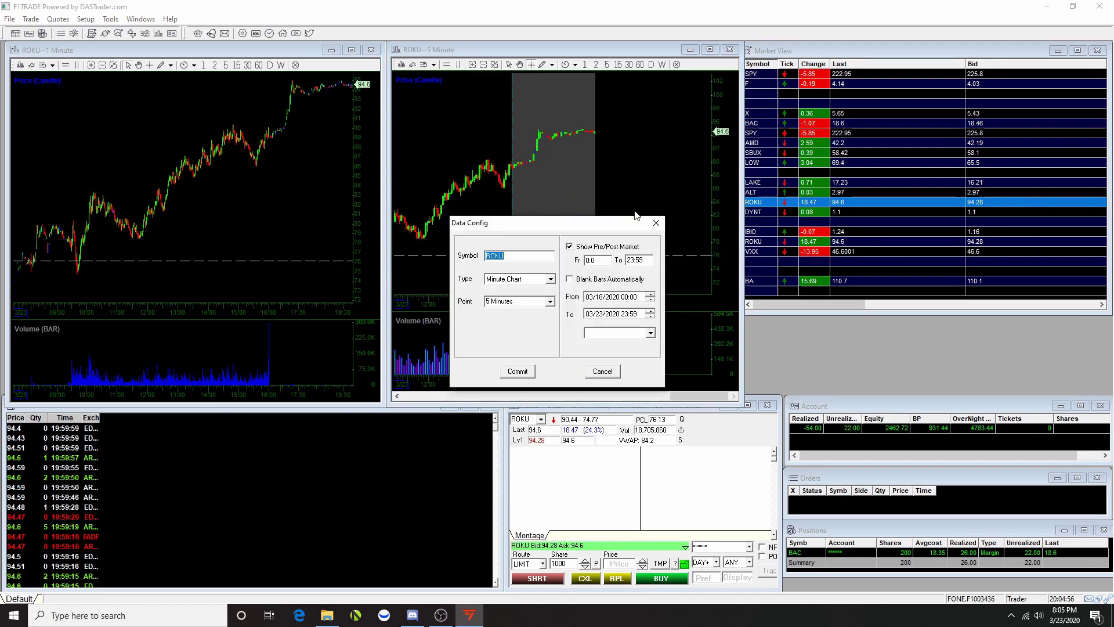
pyautogui.click(656, 223)
pyautogui.rightClick(659, 231)
pyautogui.click(711, 261)
pyautogui.click(449, 298)
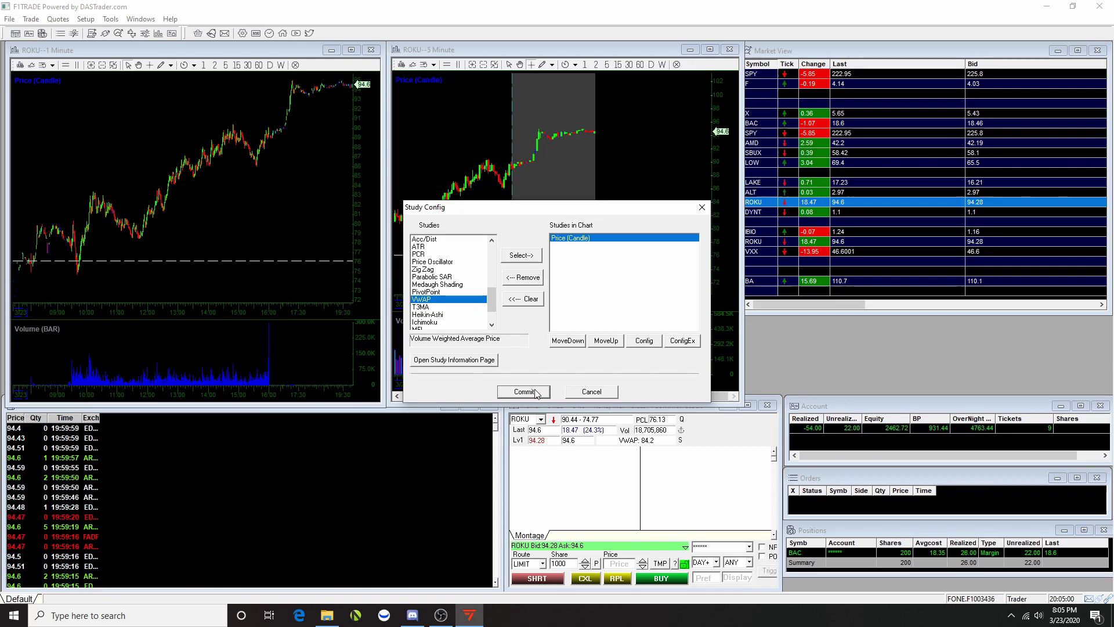
pyautogui.click(522, 255)
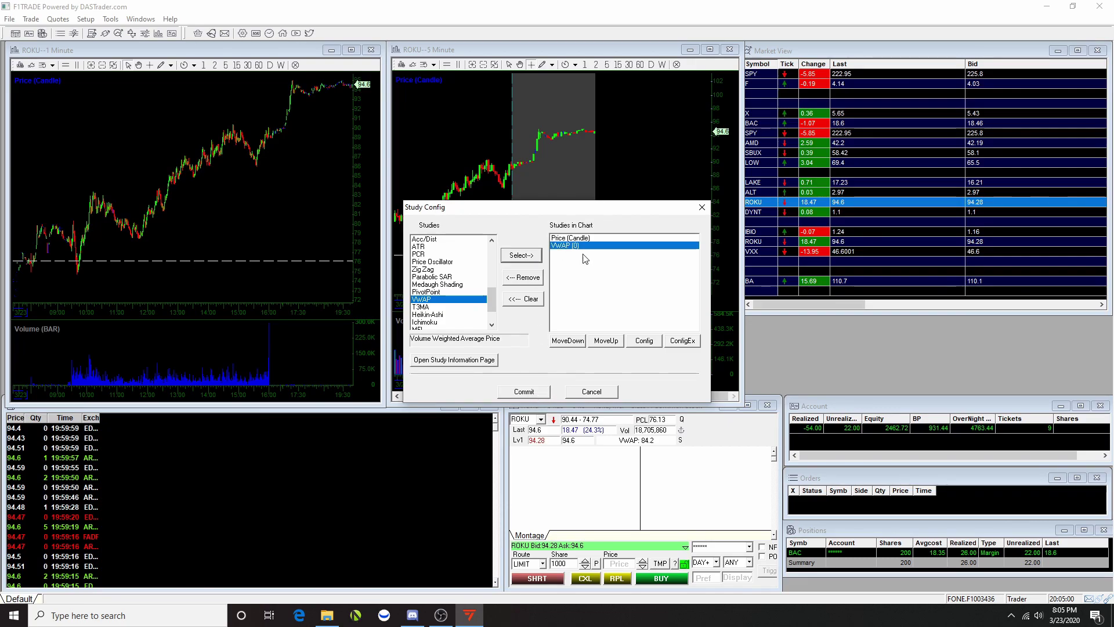
pyautogui.click(535, 393)
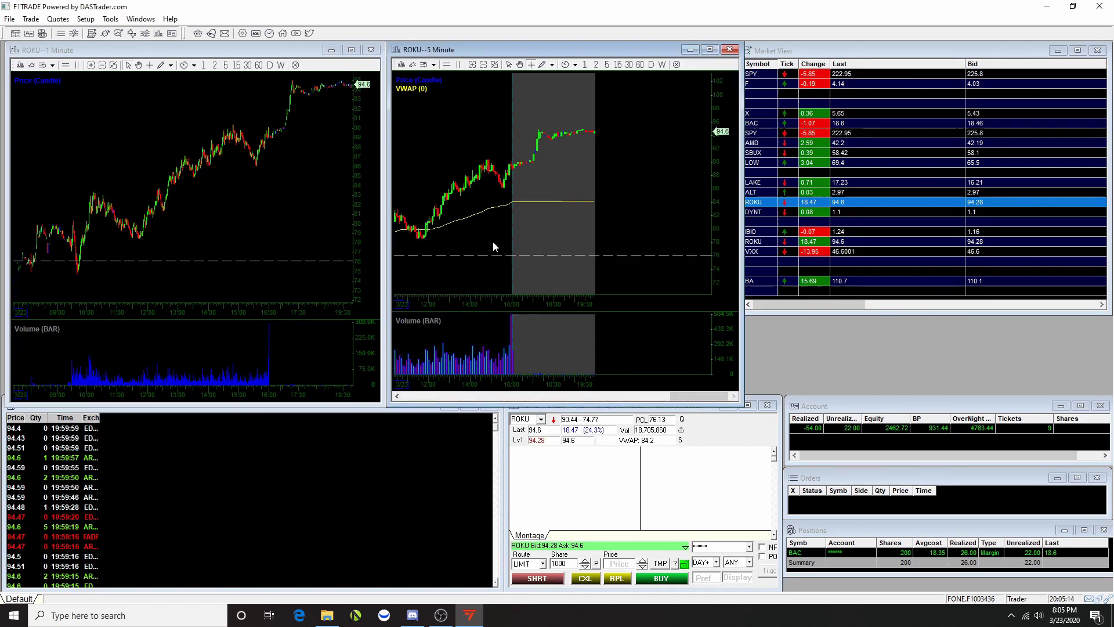
pyautogui.scroll(-2, 492, 238)
pyautogui.scroll(3, 492, 237)
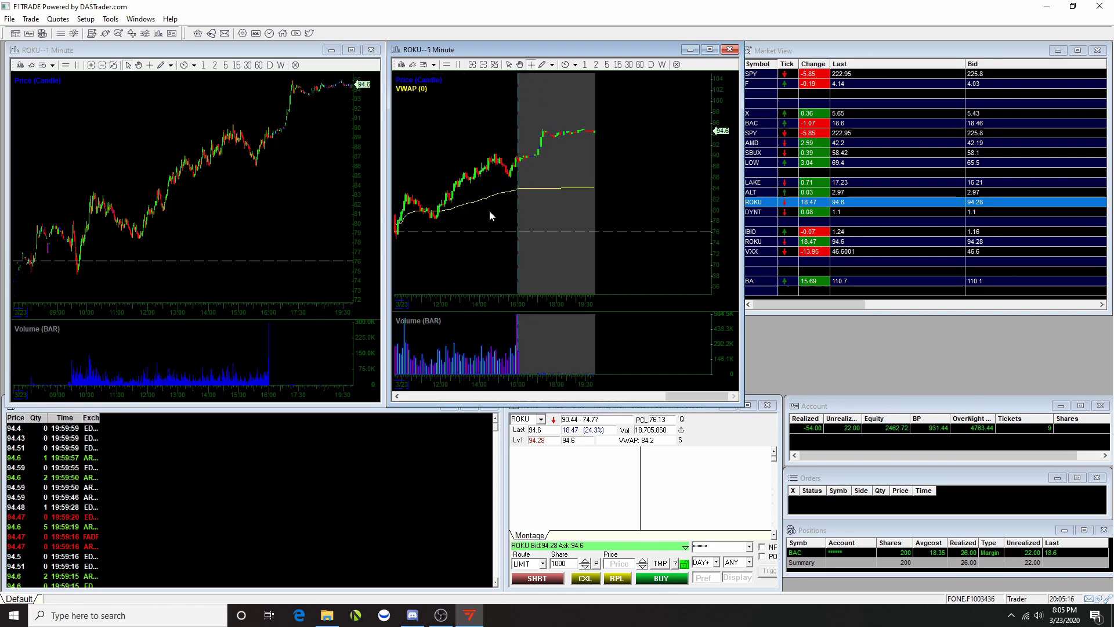
# Add an RSI (14) study to the ROKU 5-minute chart through Study Config.
pyautogui.rightClick(579, 178)
pyautogui.click(637, 211)
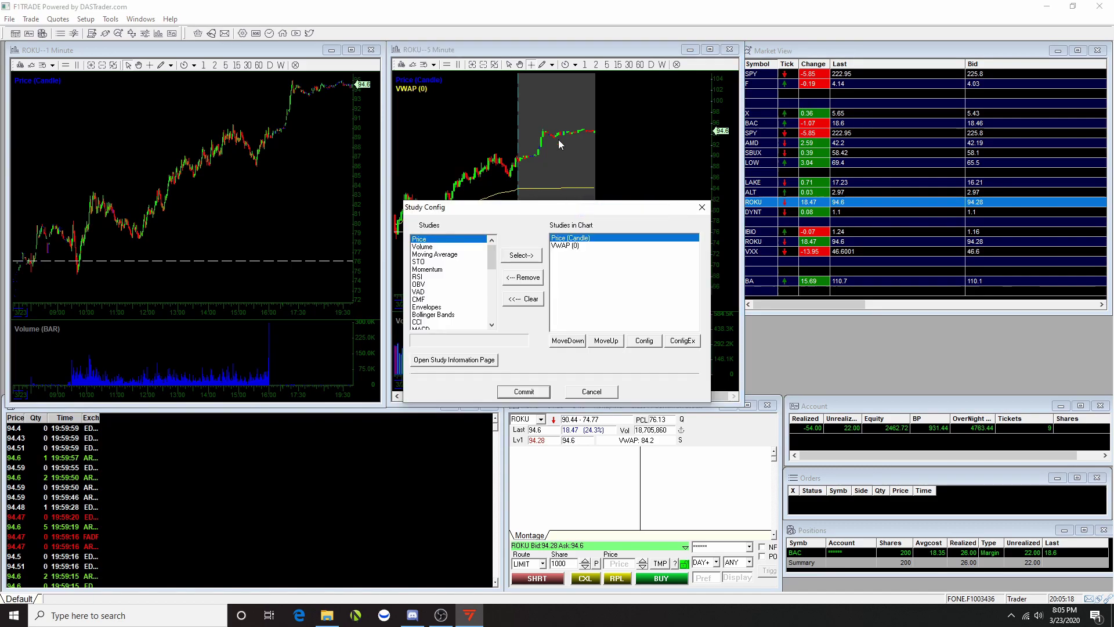
pyautogui.scroll(-1, 459, 276)
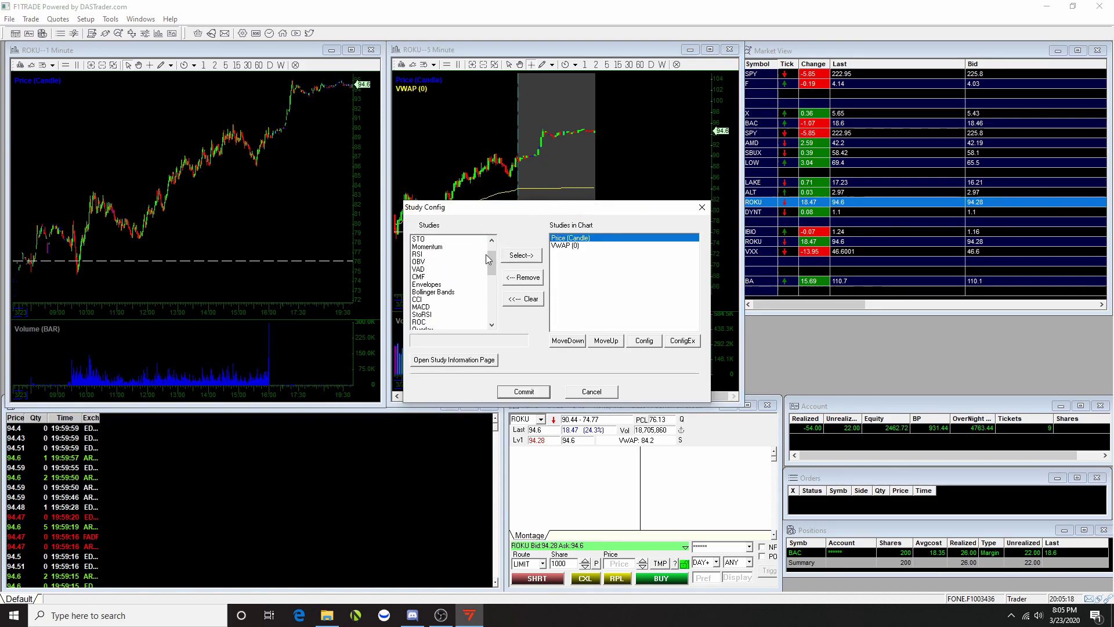
pyautogui.click(437, 254)
pyautogui.click(521, 256)
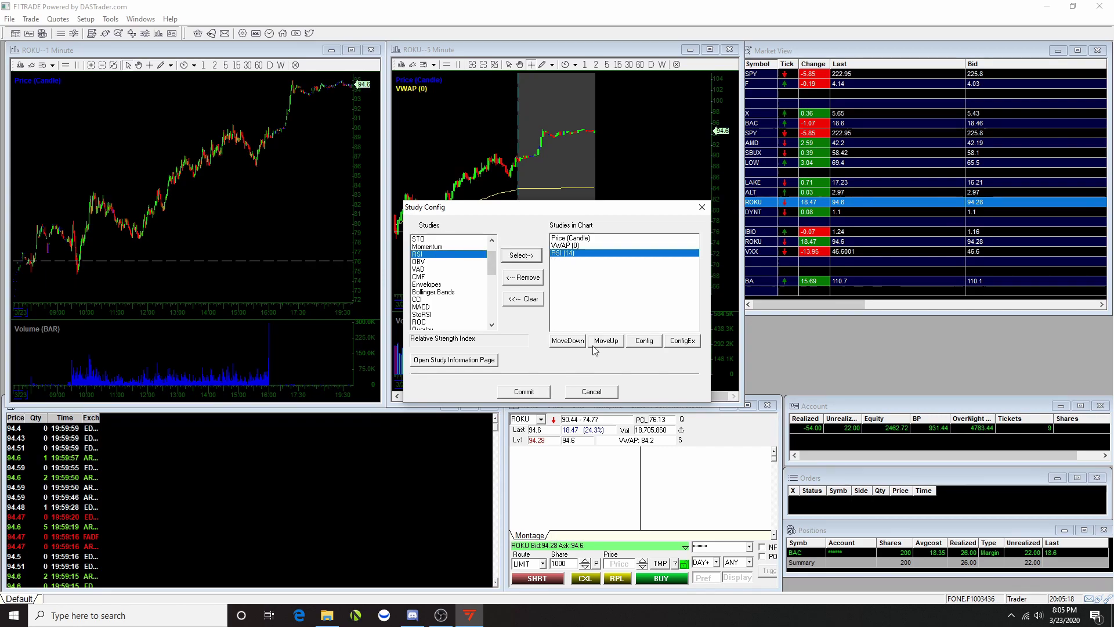
pyautogui.click(537, 394)
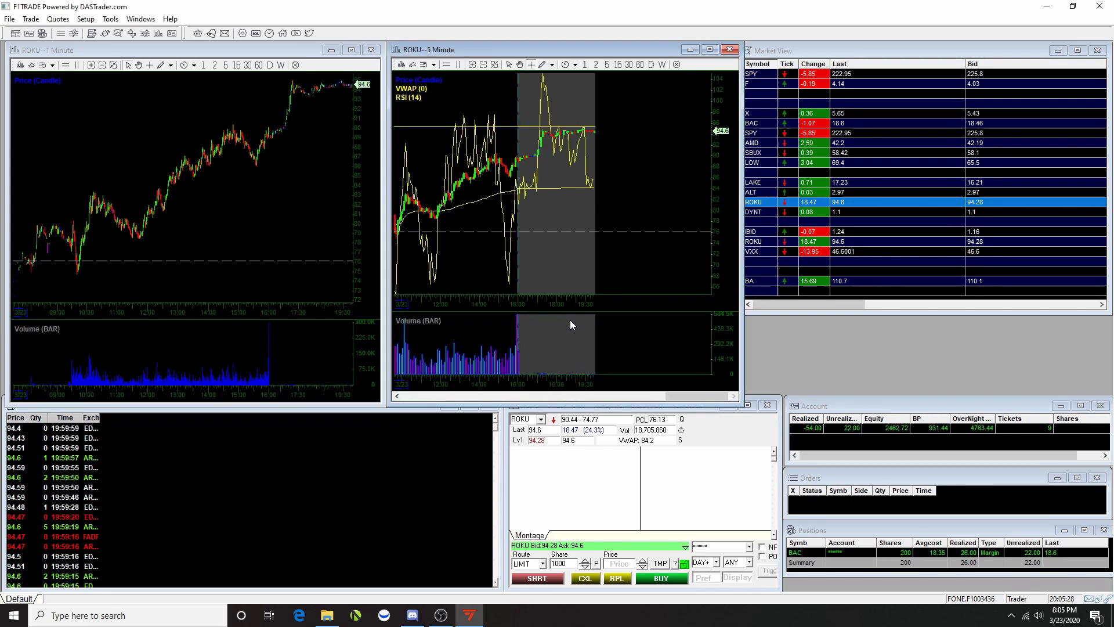
# Reopen Study Config and select RSI (14) among the chart's studies.
pyautogui.rightClick(596, 175)
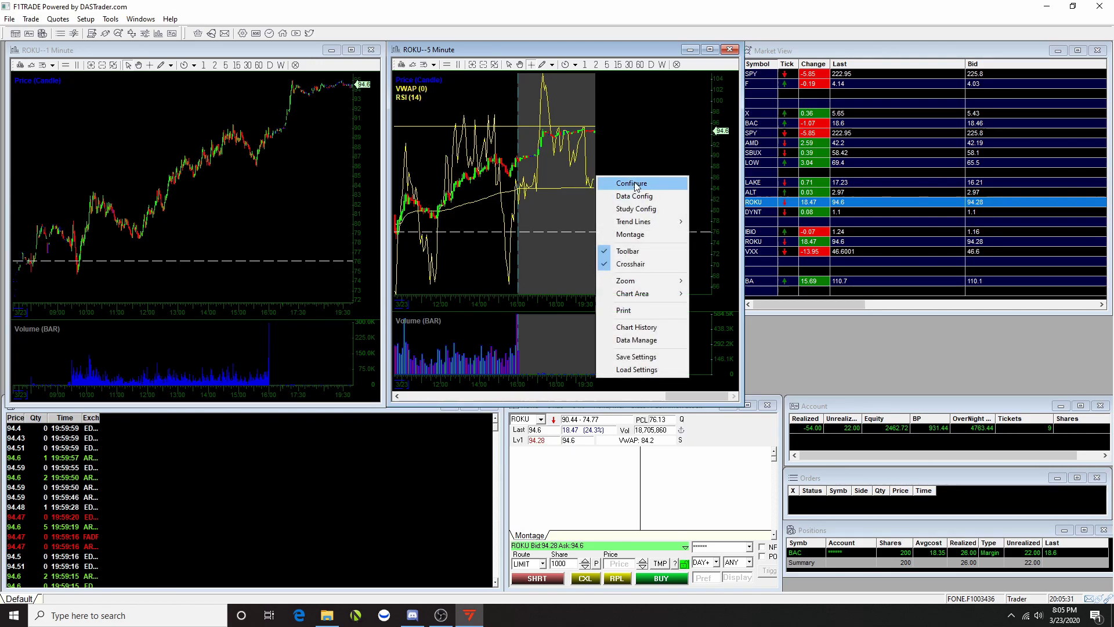
pyautogui.moveTo(667, 225)
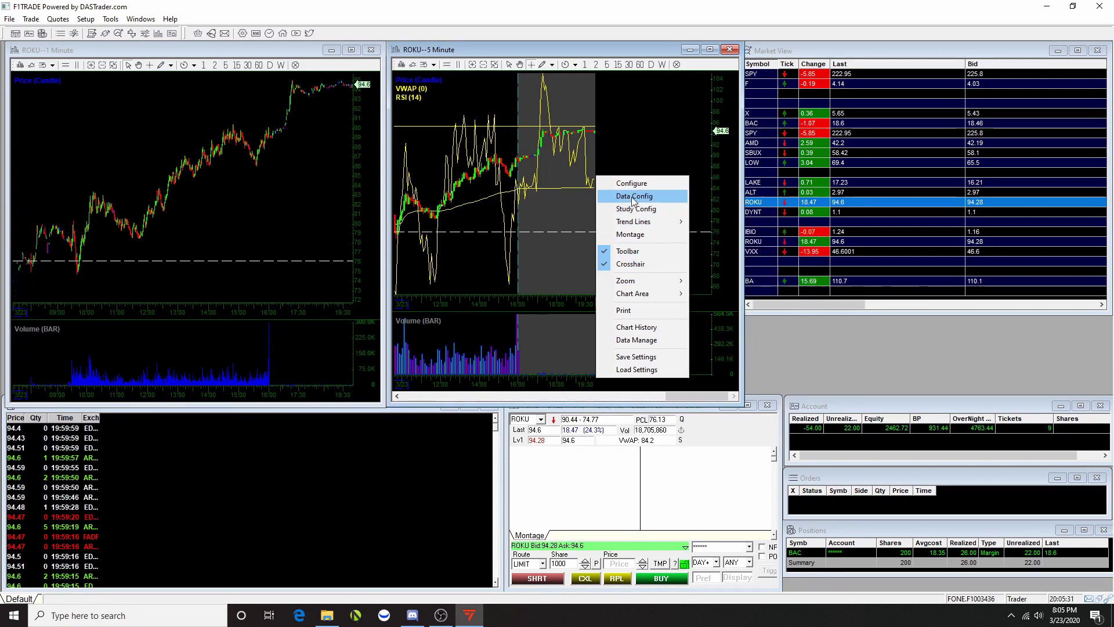
pyautogui.click(649, 209)
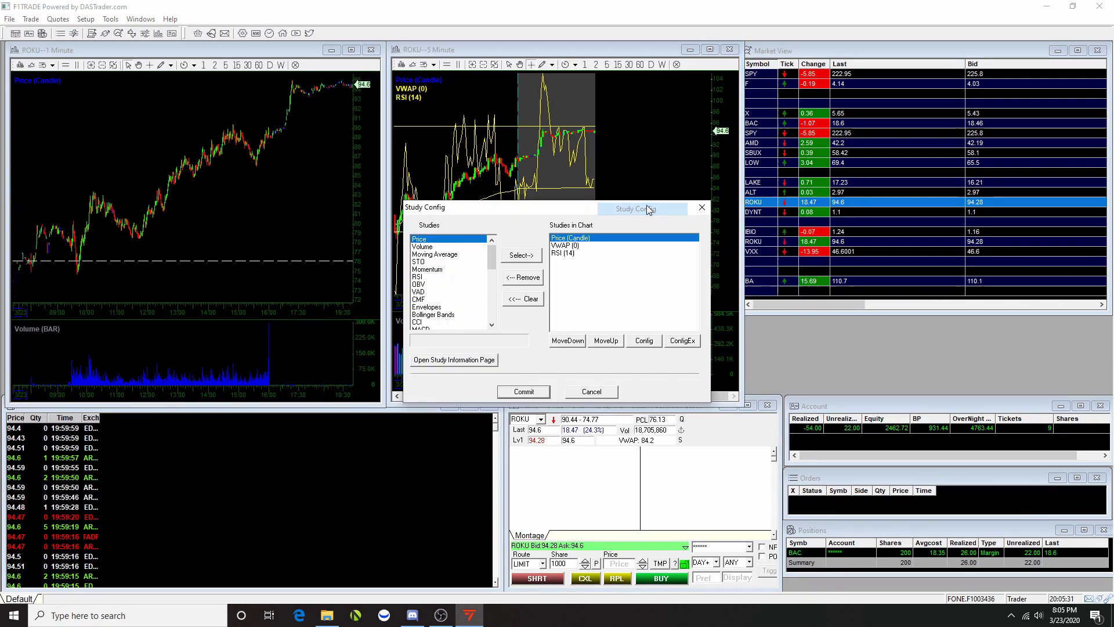
pyautogui.click(568, 255)
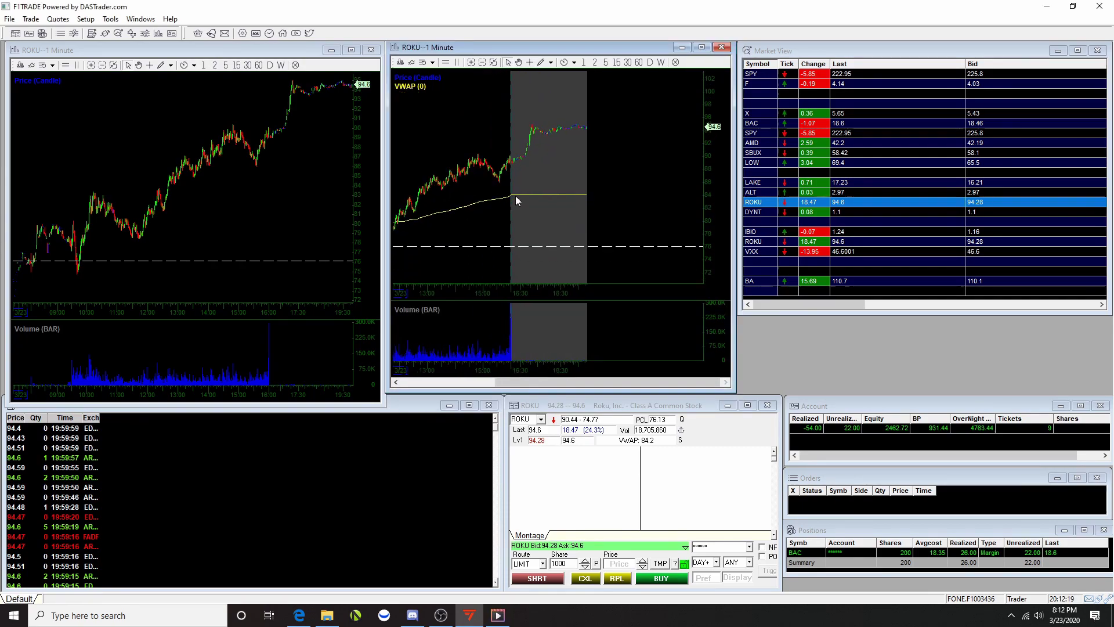
# Remove RSI (14) from the ROKU 1-minute chart so only the VWAP study remains.
pyautogui.scroll(-3, 515, 196)
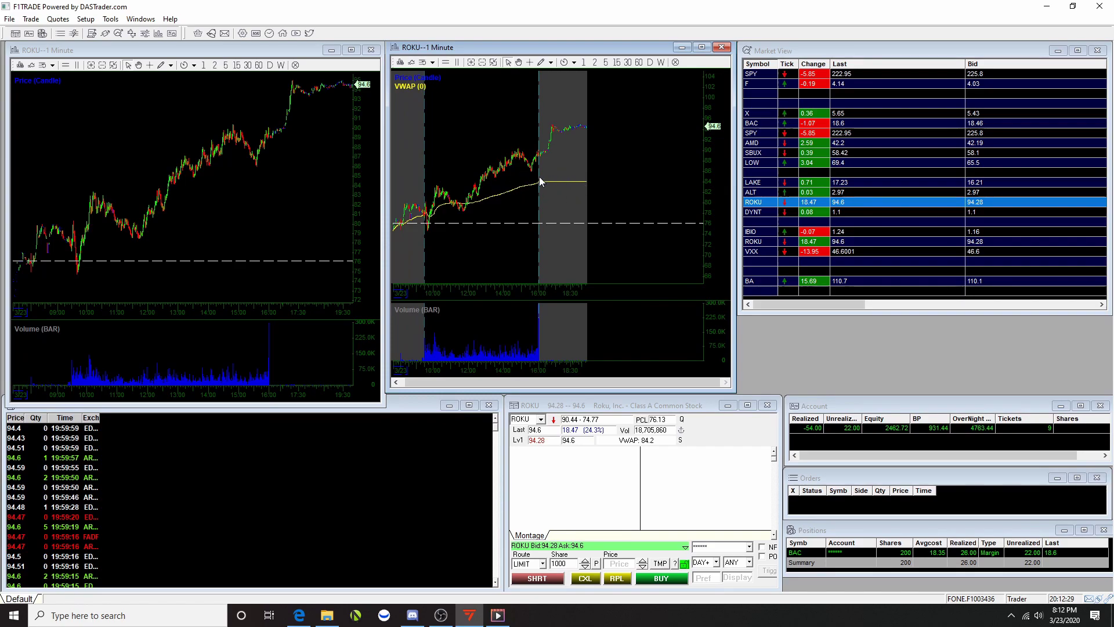
pyautogui.scroll(2, 537, 187)
pyautogui.scroll(3, 542, 188)
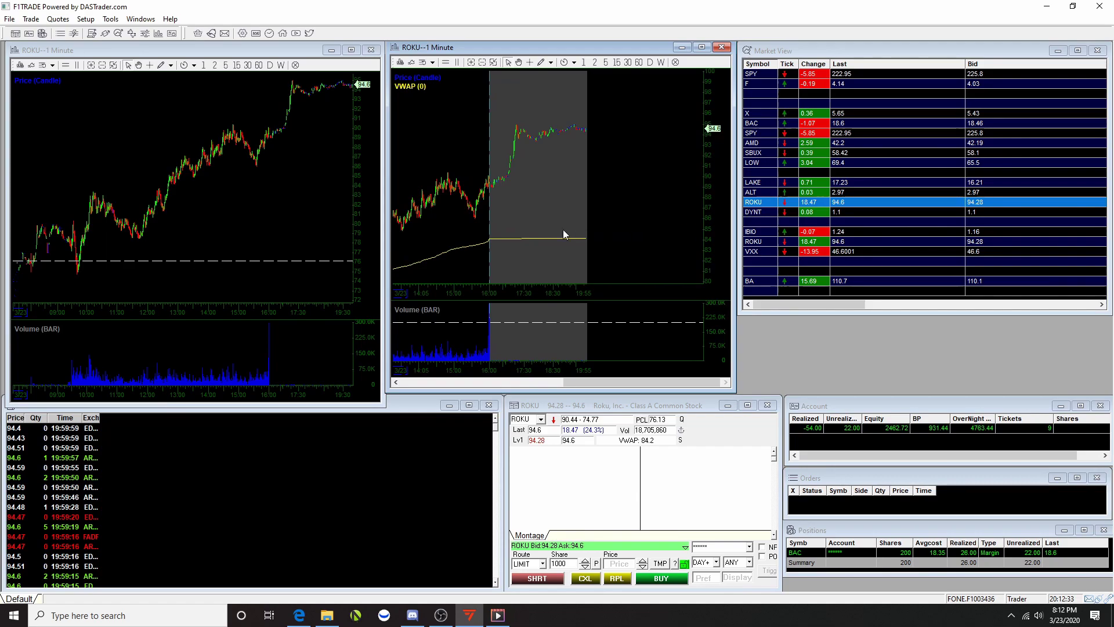
pyautogui.scroll(-2, 548, 226)
pyautogui.scroll(-2, 537, 222)
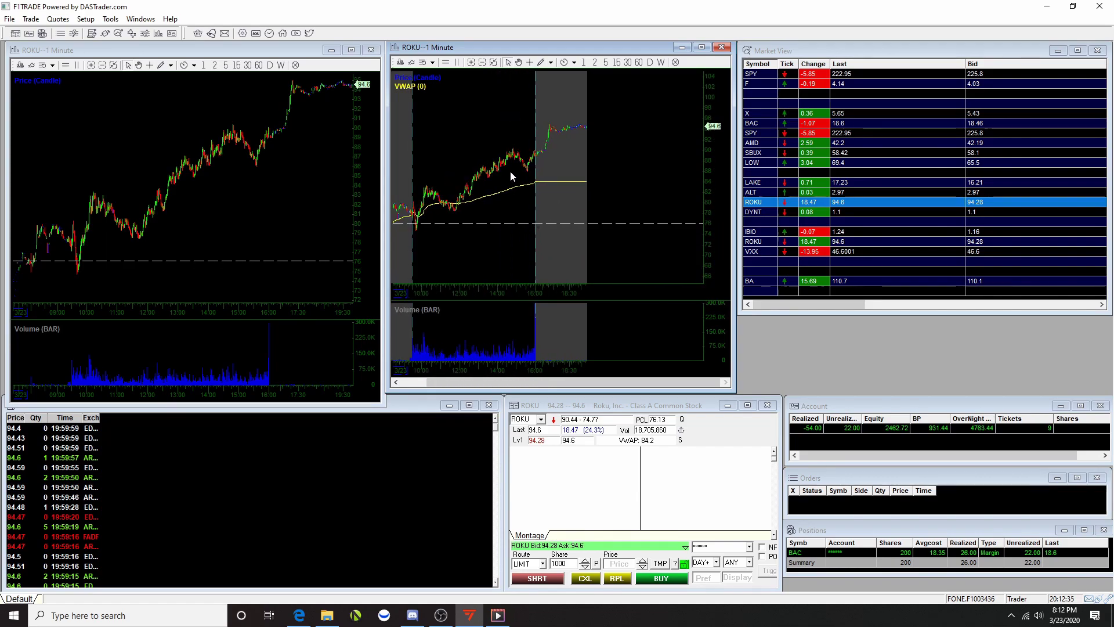
pyautogui.rightClick(504, 148)
pyautogui.click(543, 181)
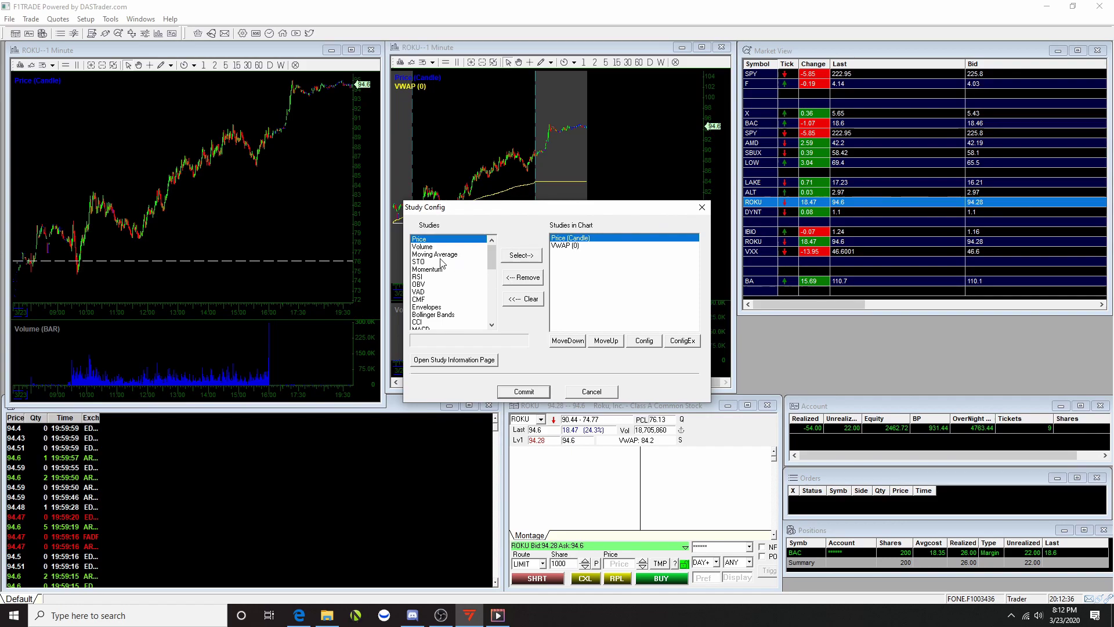
pyautogui.click(485, 131)
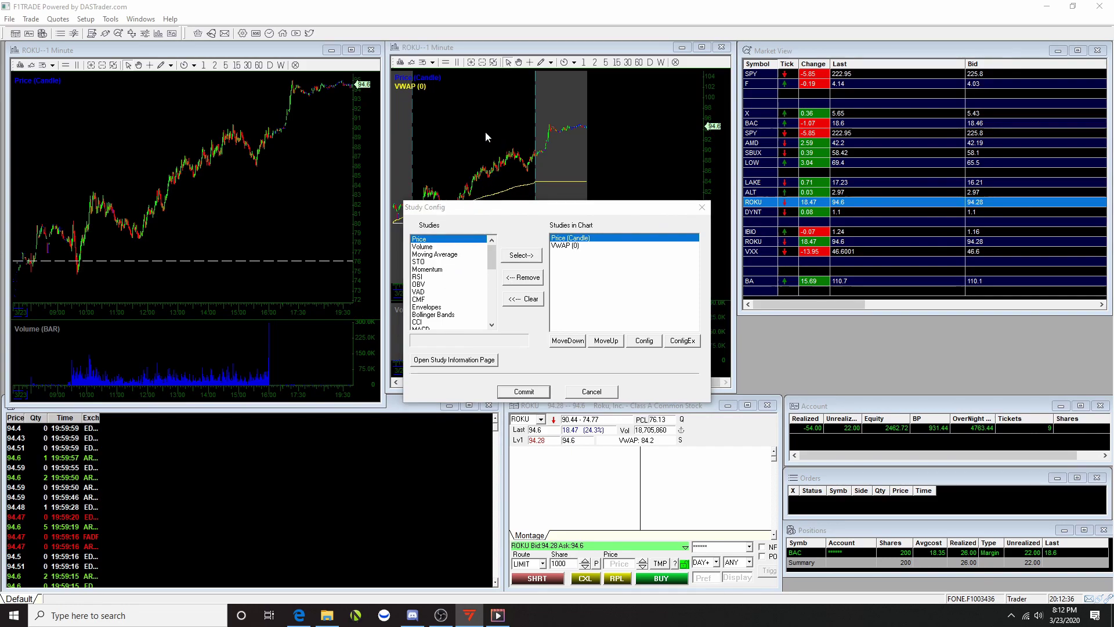
pyautogui.click(524, 392)
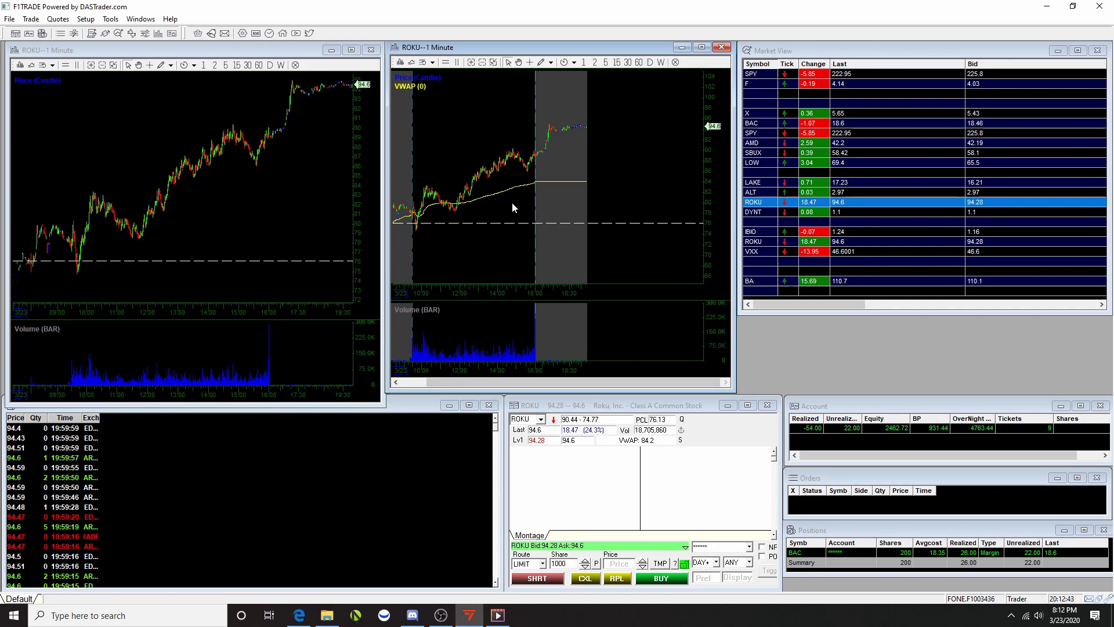
pyautogui.scroll(5, 512, 202)
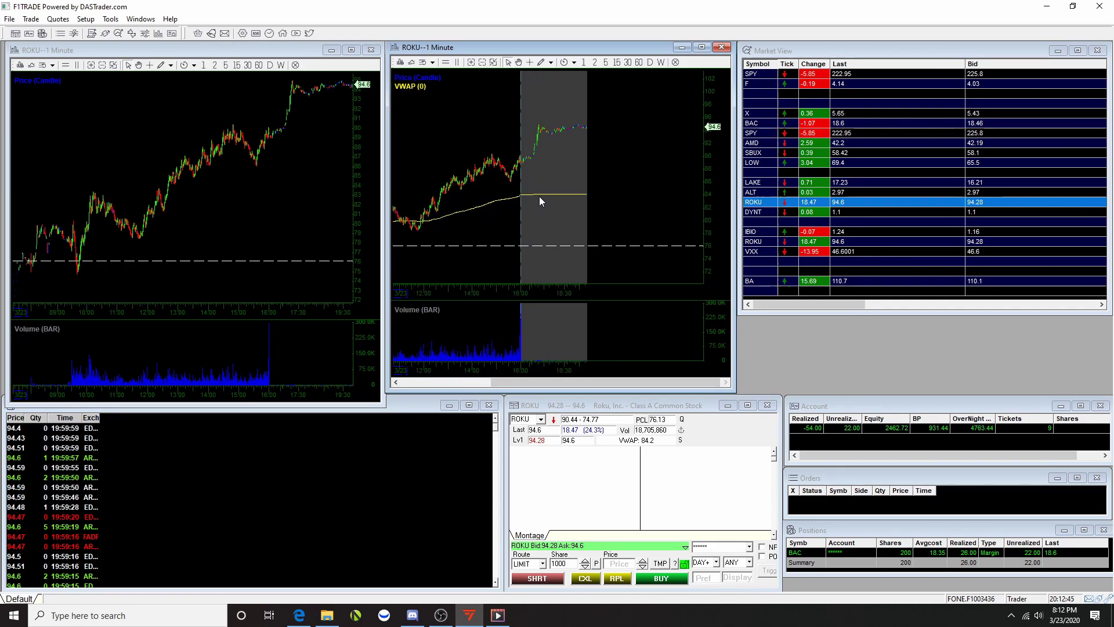
pyautogui.scroll(-5, 538, 196)
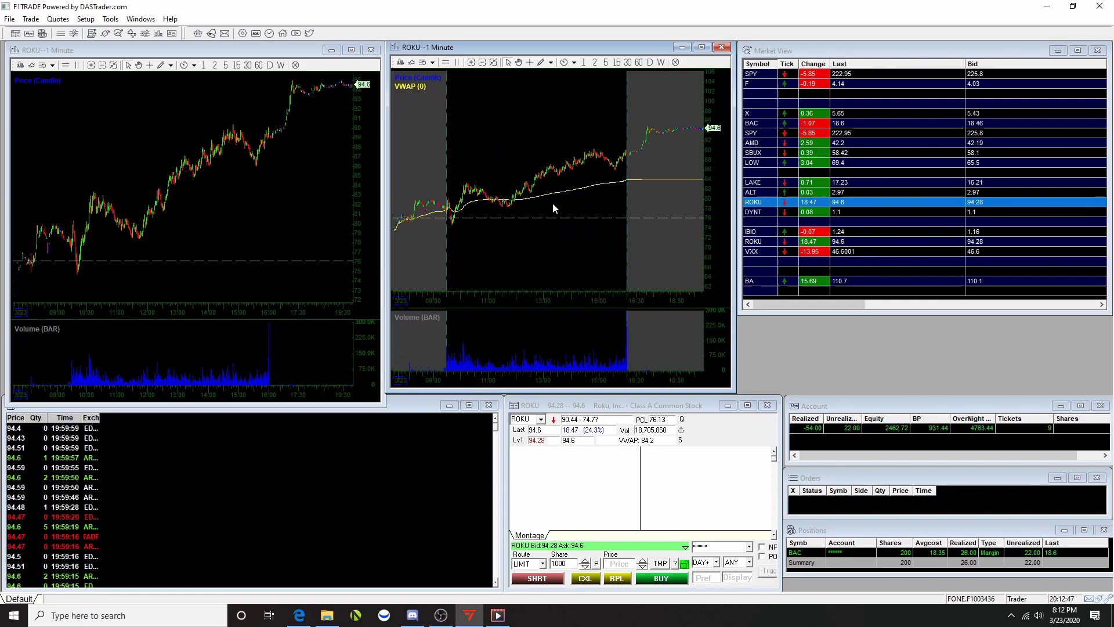
pyautogui.scroll(3, 506, 228)
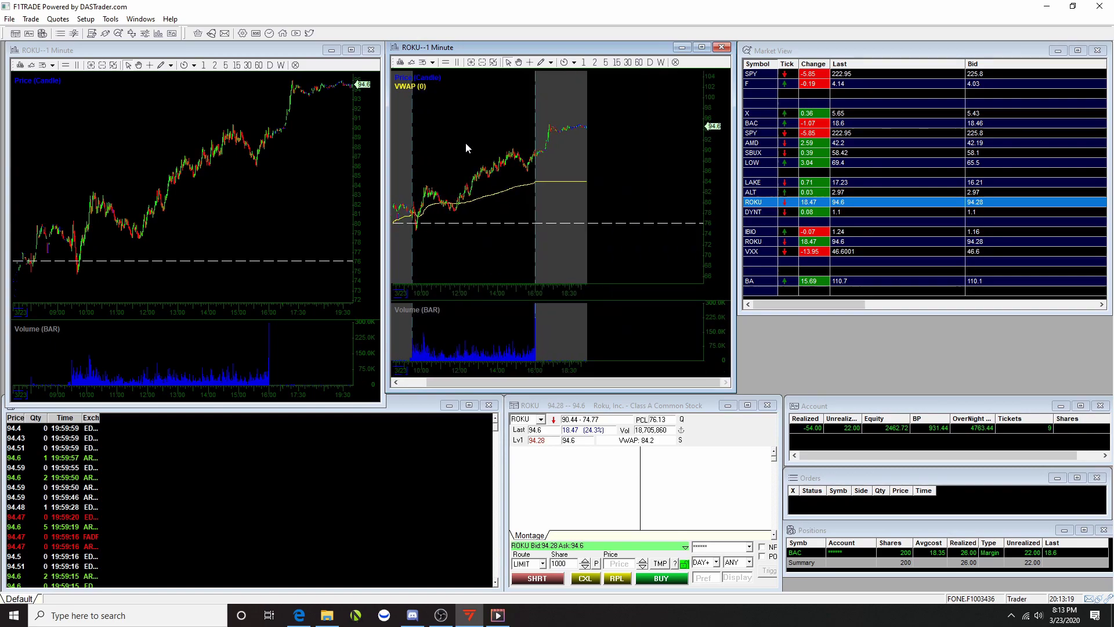
pyautogui.scroll(-3, 468, 145)
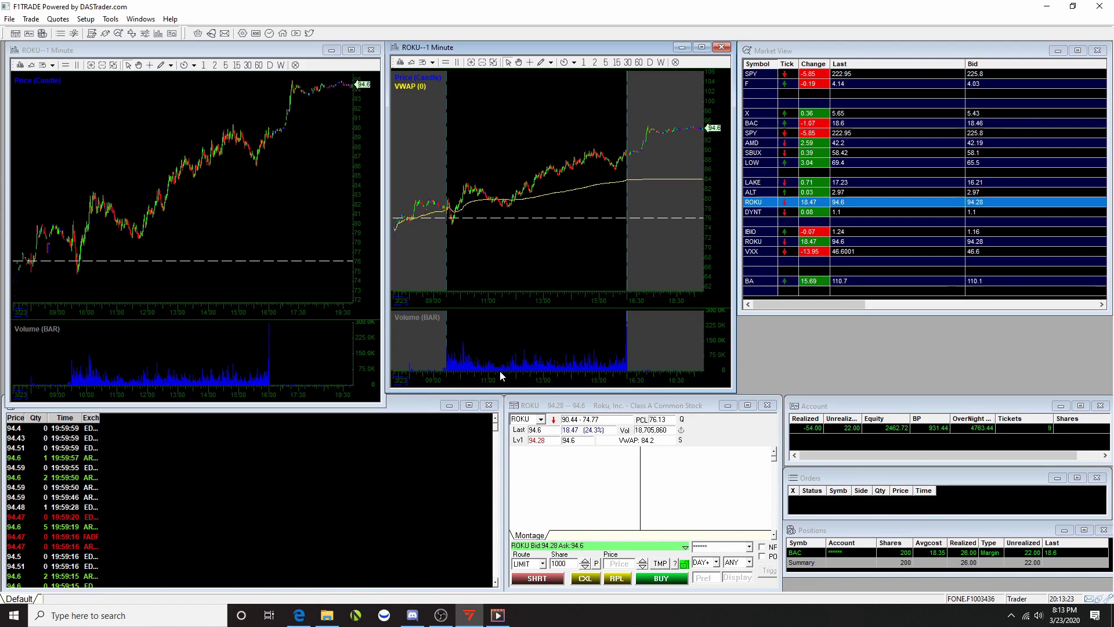
# Drag the Market View window's bottom edge down to make it taller.
pyautogui.moveTo(872, 313); pyautogui.dragTo(884, 394)
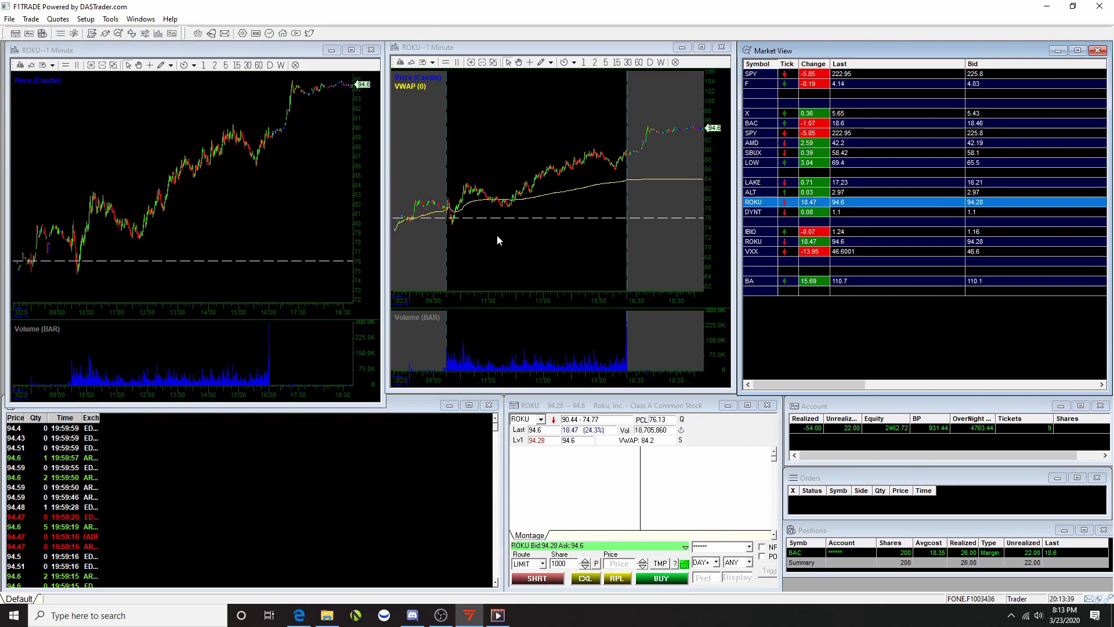
pyautogui.scroll(3, 631, 177)
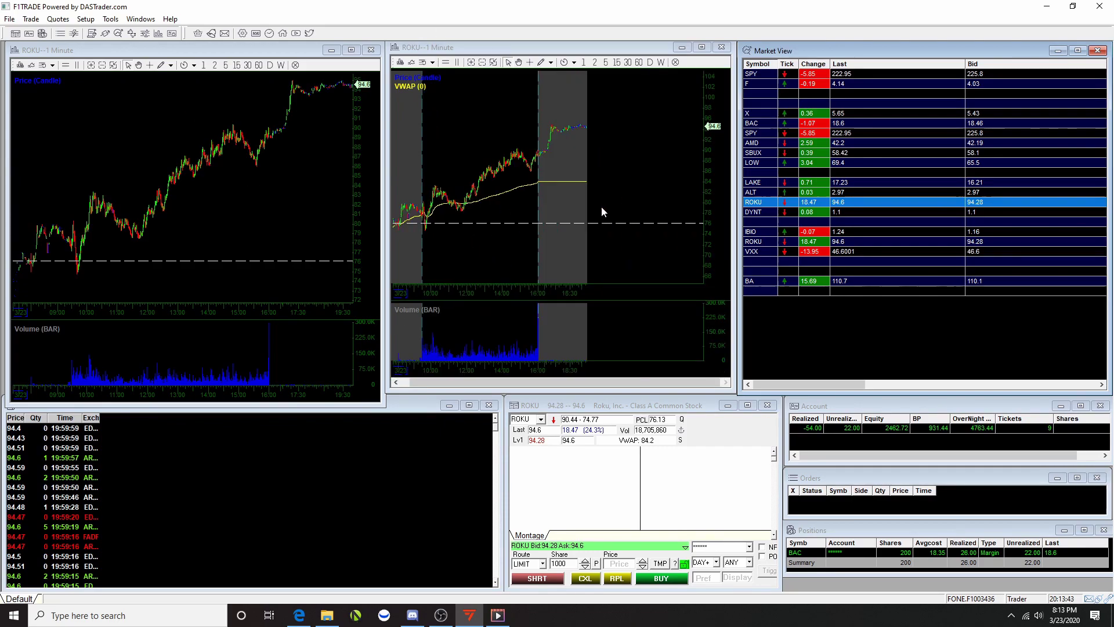
pyautogui.scroll(1, 581, 198)
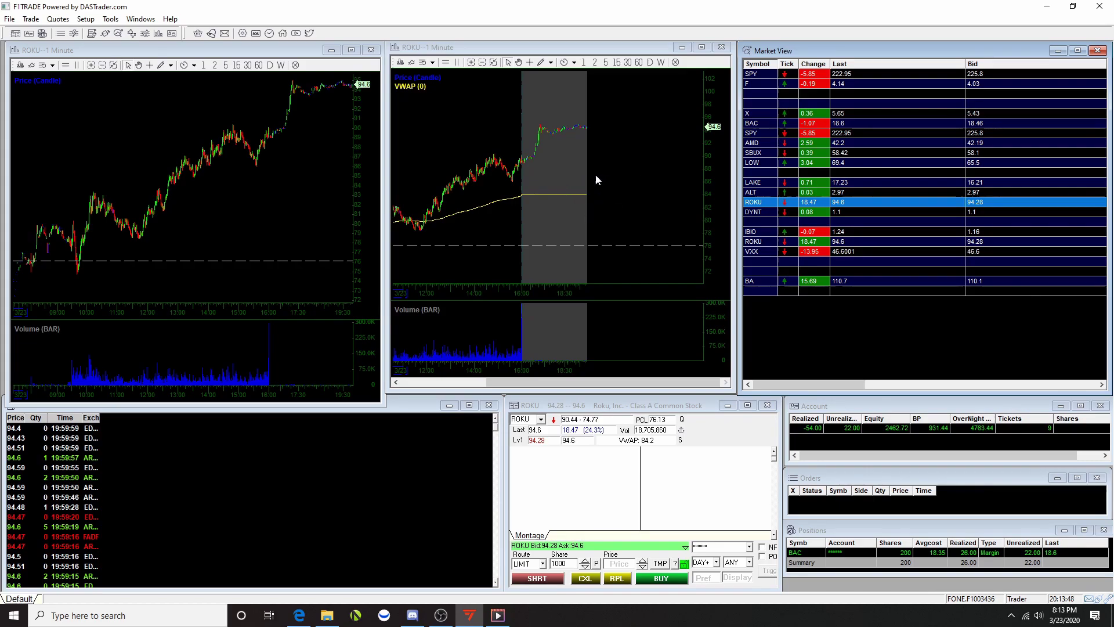
pyautogui.scroll(1, 610, 192)
pyautogui.scroll(4, 611, 194)
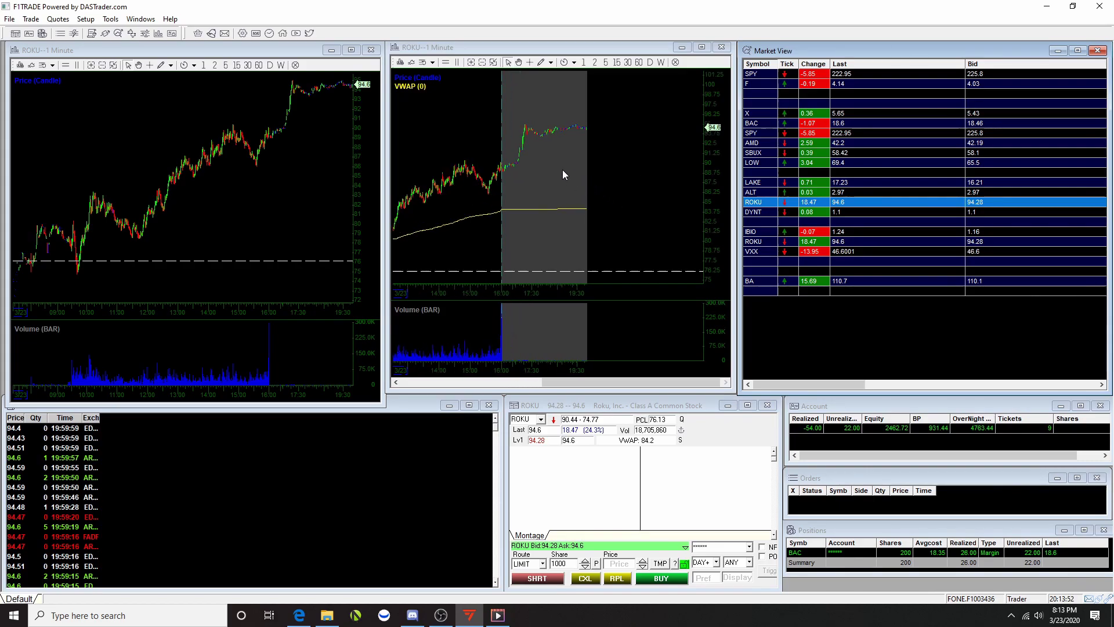
# Make the ROKU 1-minute chart active and inspect a candle's data box.
pyautogui.click(521, 145)
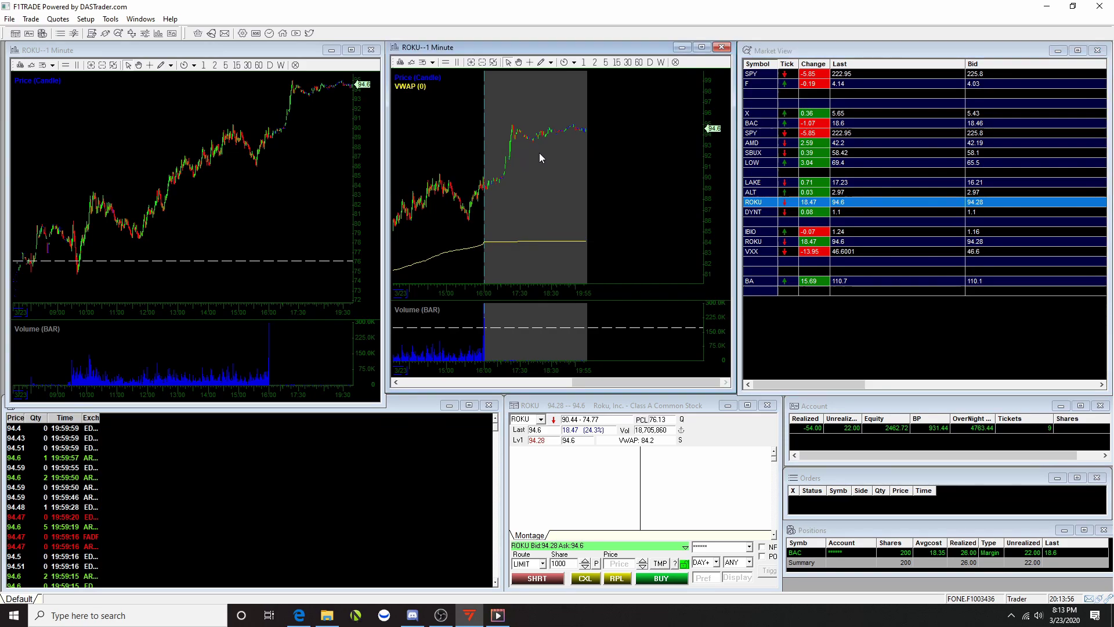
pyautogui.rightClick(539, 152)
pyautogui.click(533, 155)
pyautogui.moveTo(534, 142)
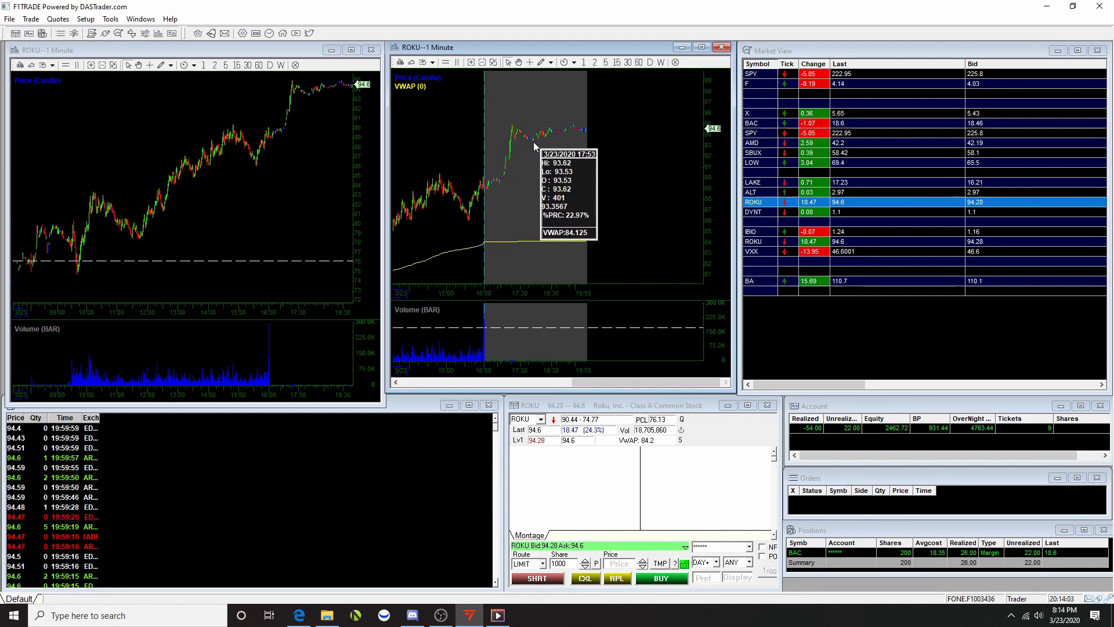